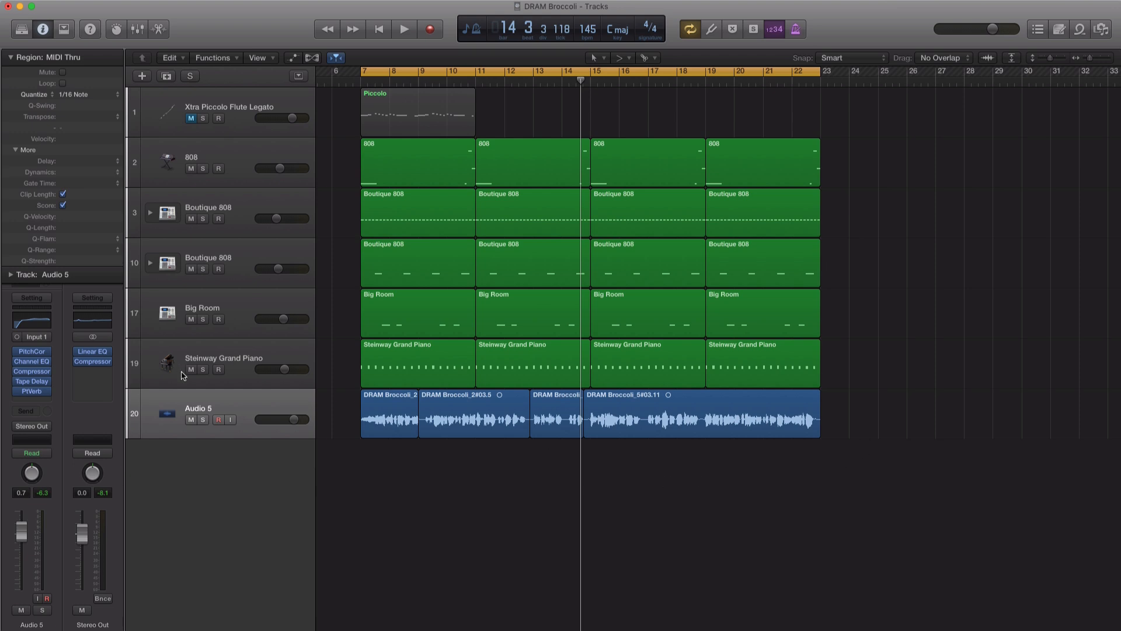
Play back the Audio 5 vocal soloed and with the full beat.
click(203, 420)
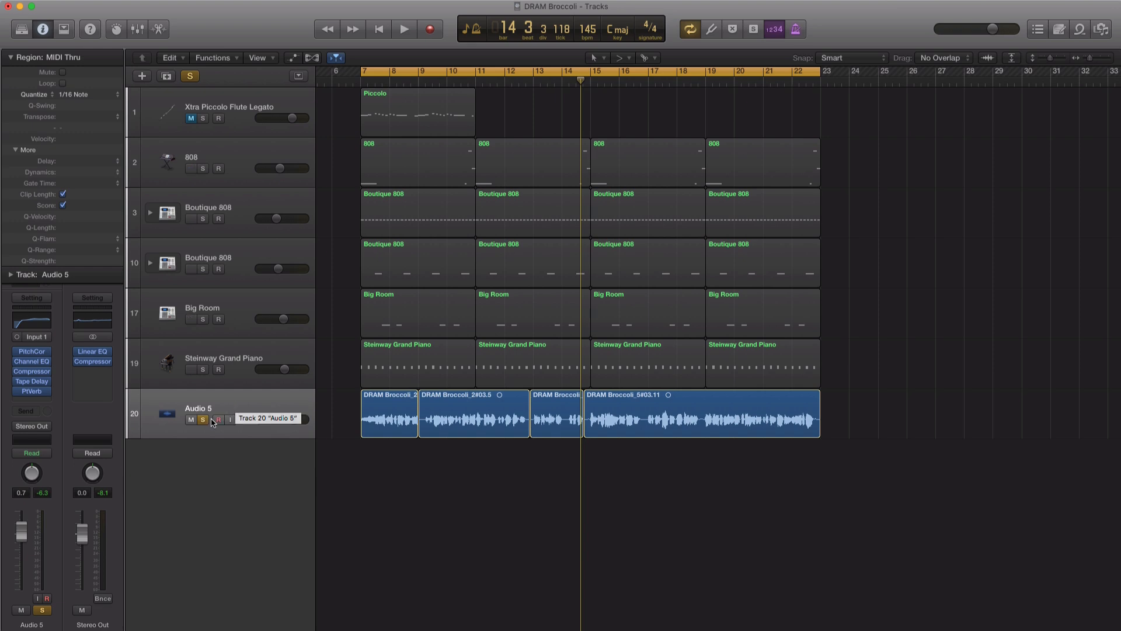
key(space)
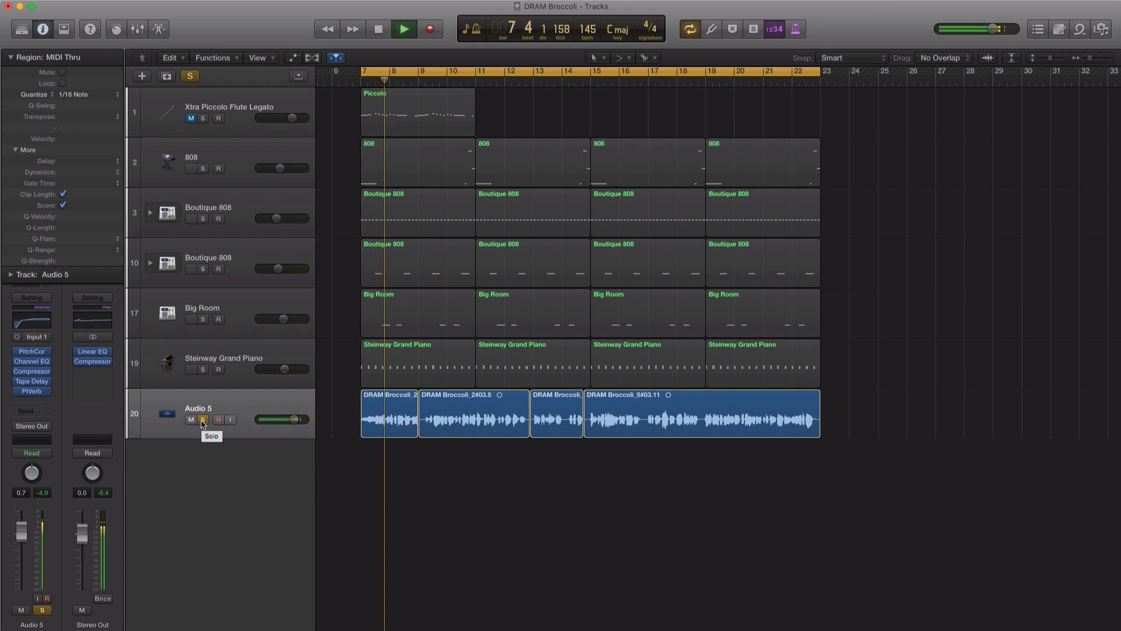
click(203, 421)
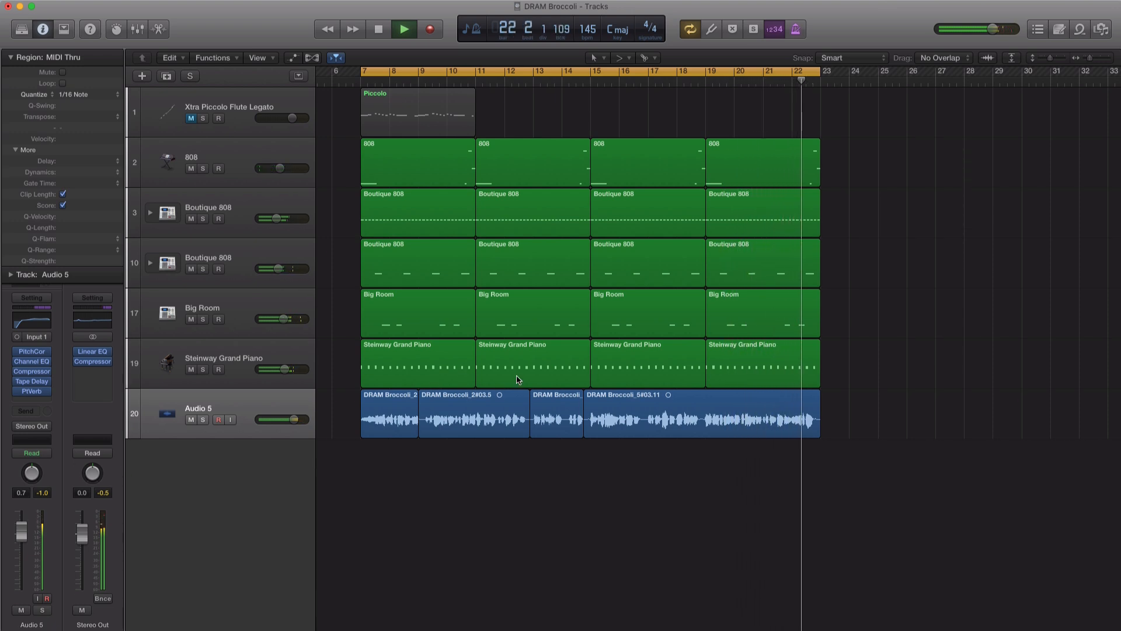
key(space)
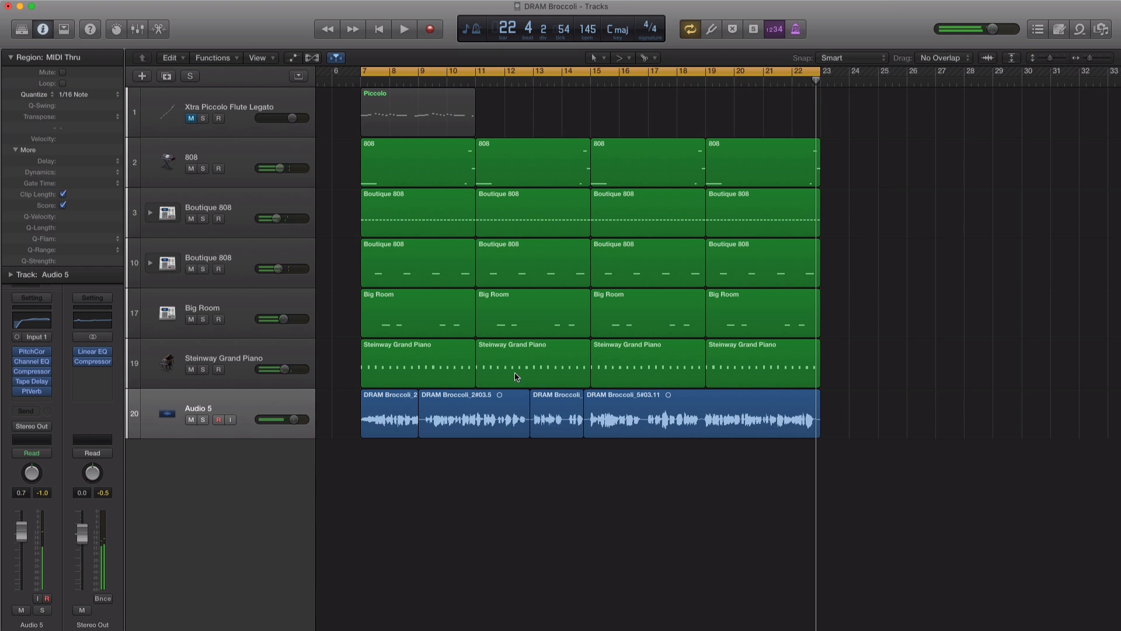
Create one new audio track on Input 1 and move the four vocal regions from Audio 5 onto it.
click(141, 76)
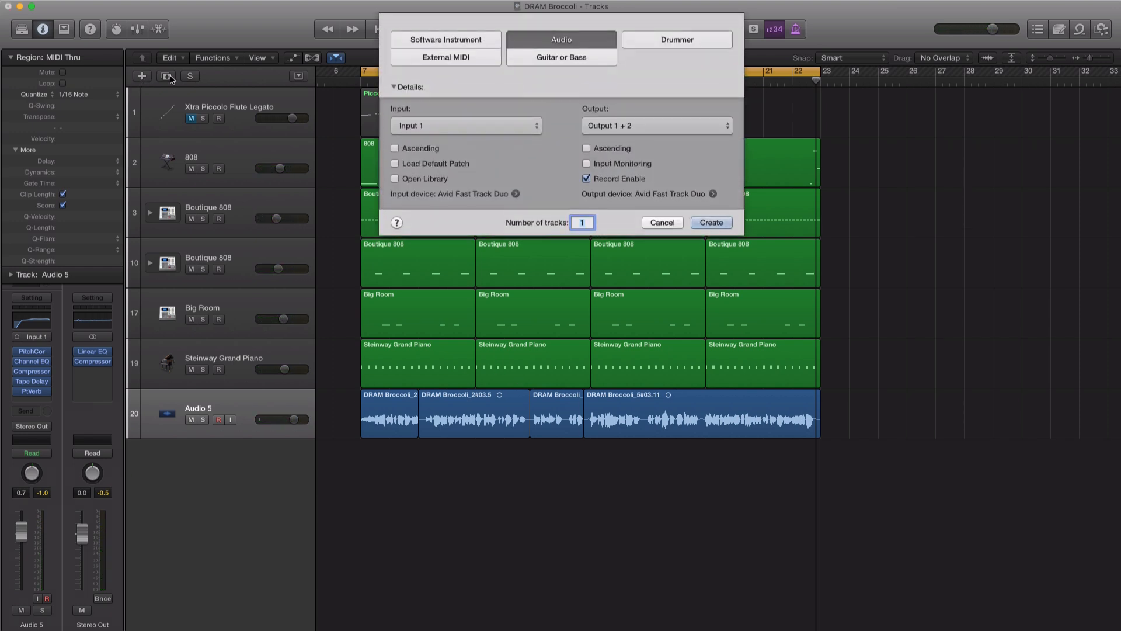
key(Return)
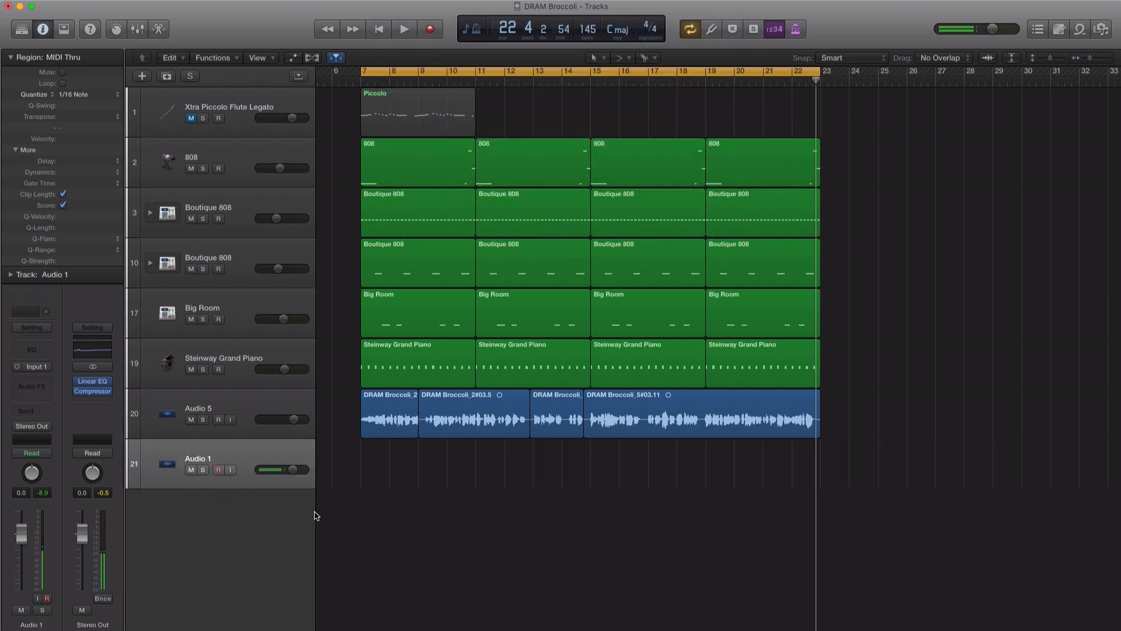
drag(892, 431, 396, 445)
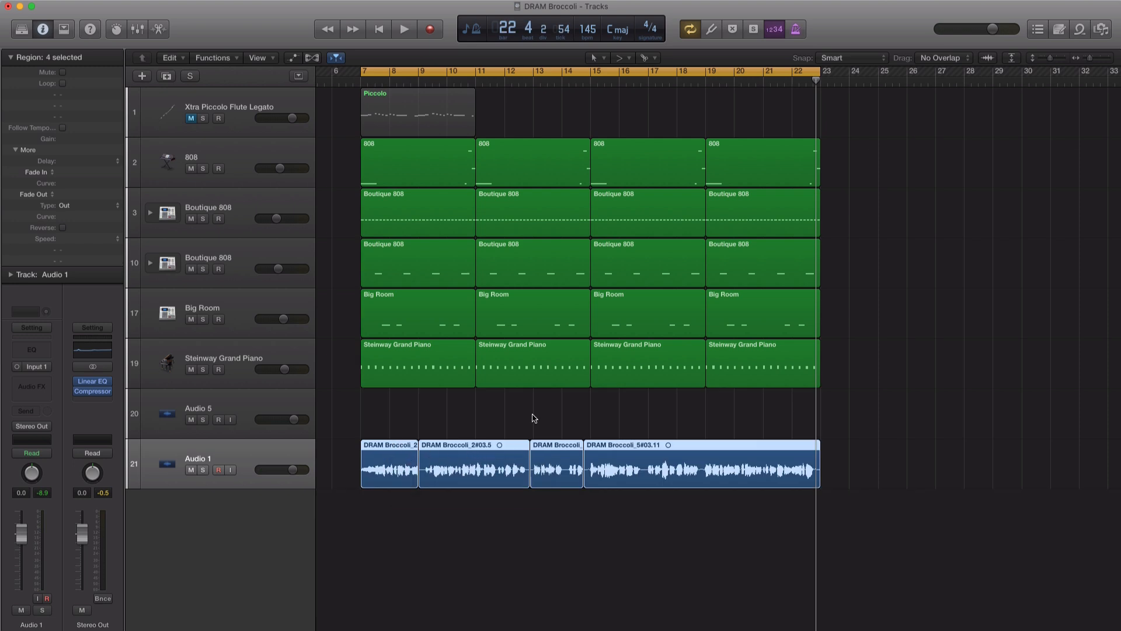
Set the cycle range to bars 15–23 and audition the Audio 1 vocal soloed.
drag(591, 71, 819, 71)
click(203, 471)
key(space)
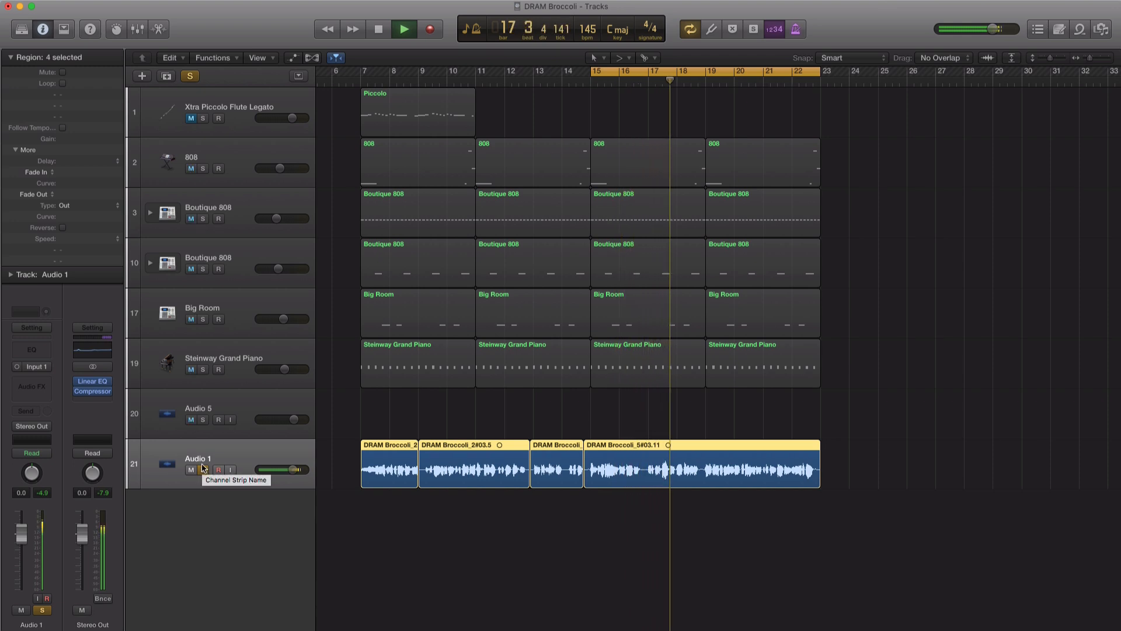
key(space)
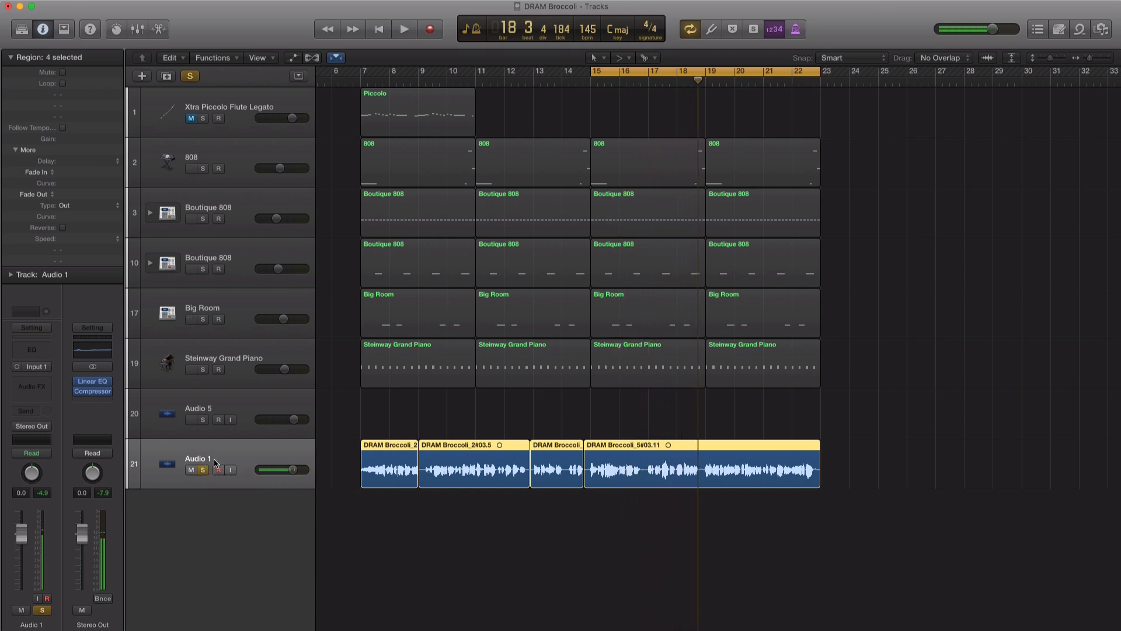
Insert a mono Pitch Correction plug-in on the Audio 1 track and place its window over the arrangement.
click(218, 457)
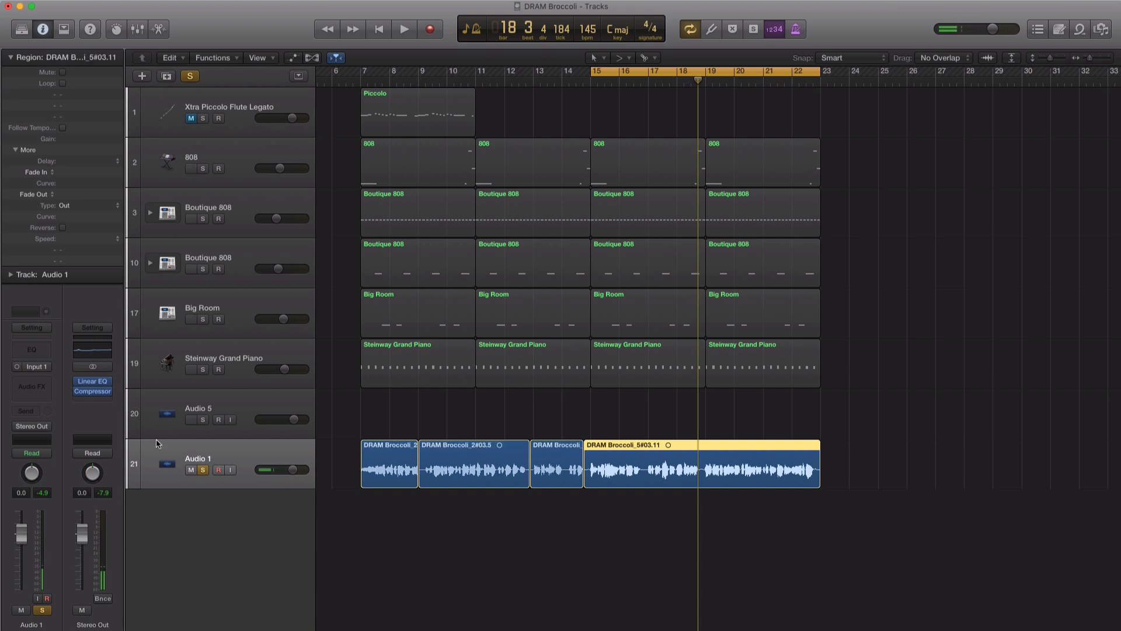
click(35, 385)
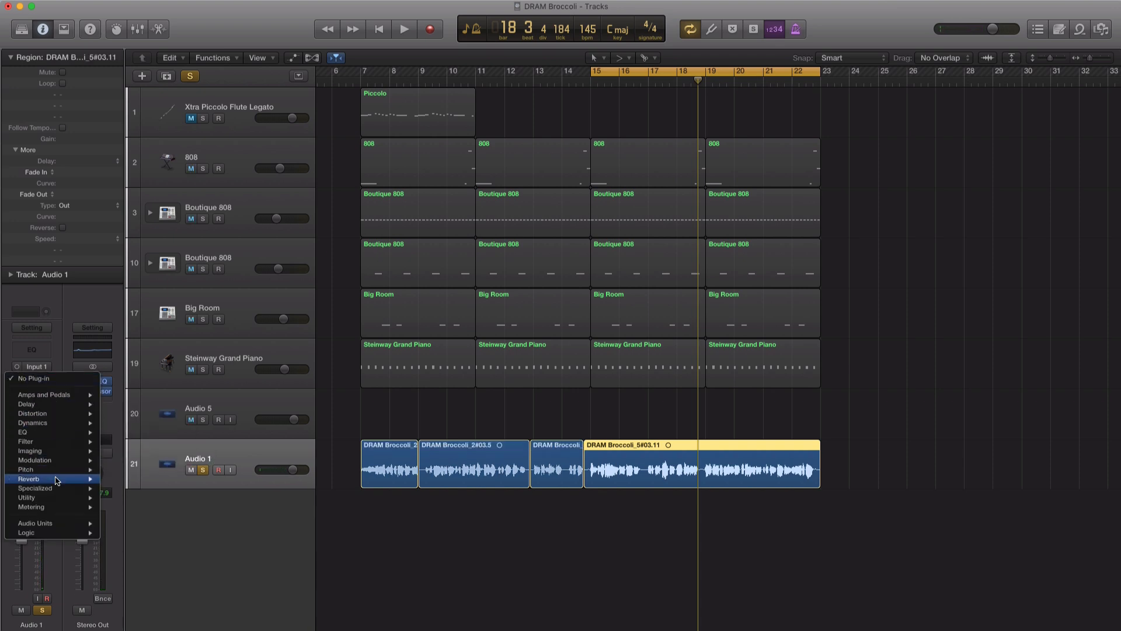
mouse_move(55, 472)
mouse_move(146, 470)
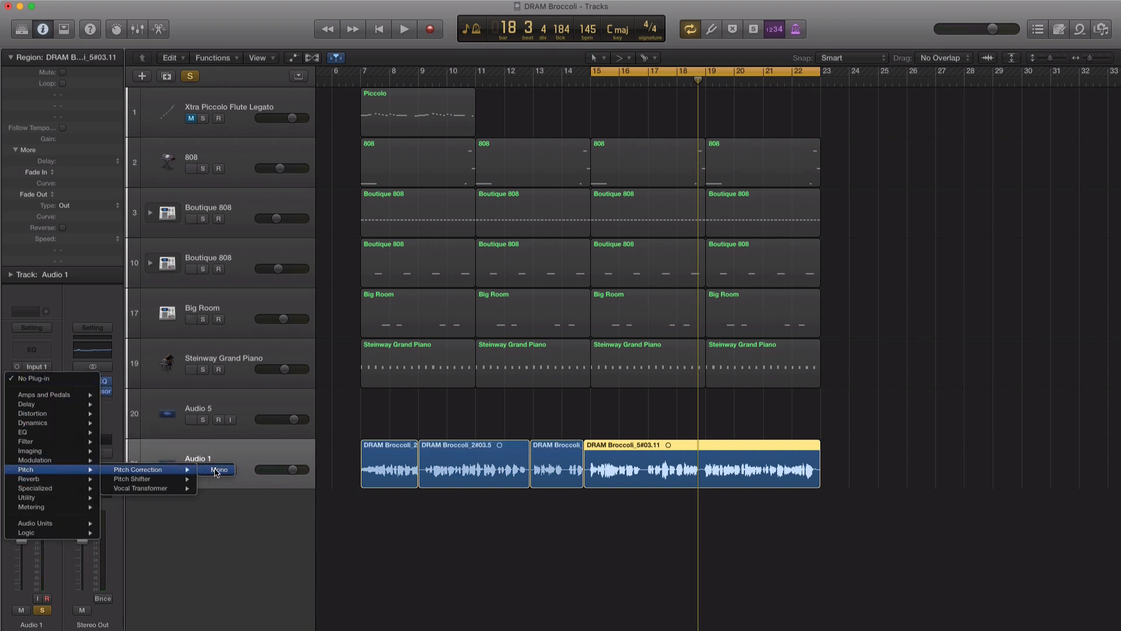
click(218, 470)
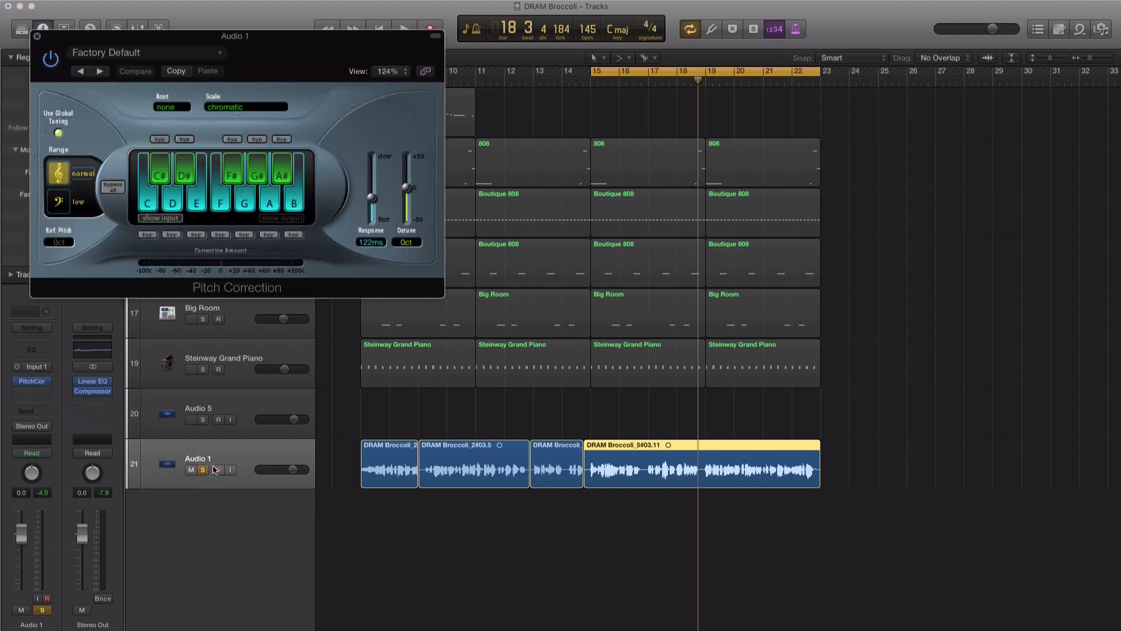
drag(294, 55, 674, 157)
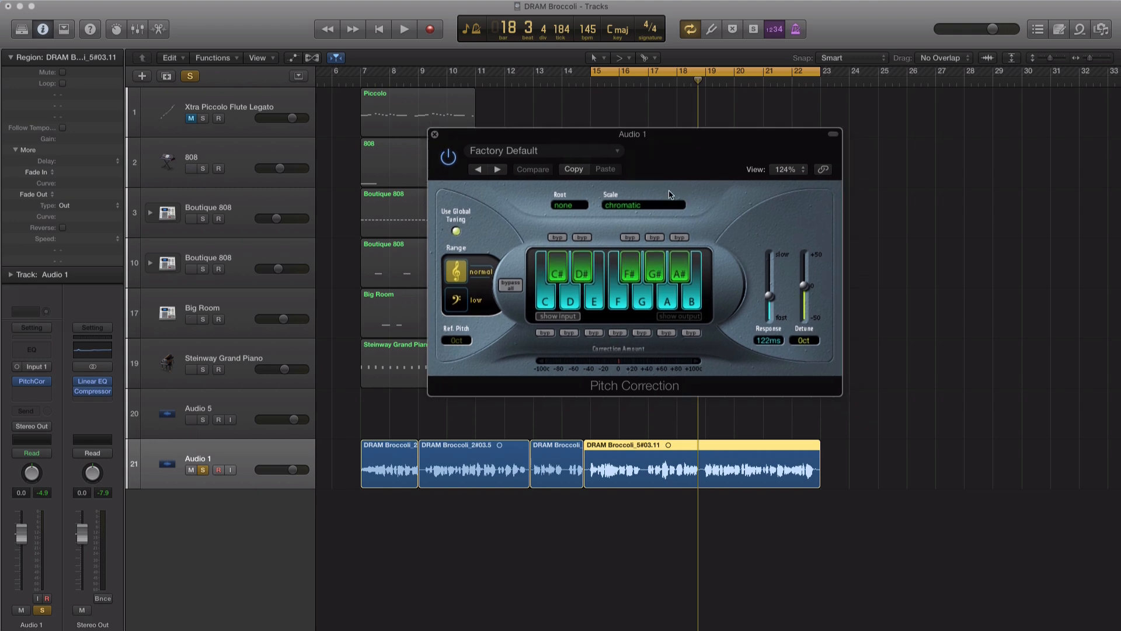
Set the Pitch Correction scale to major scale and its root to D#.
click(565, 204)
click(607, 208)
click(610, 207)
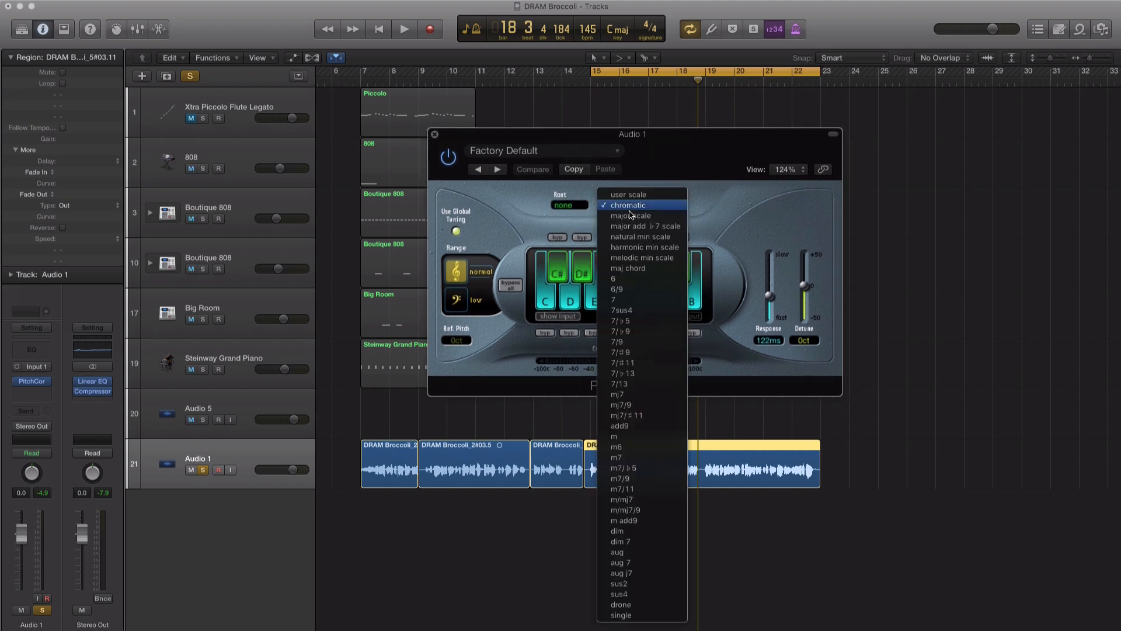
click(631, 216)
click(586, 209)
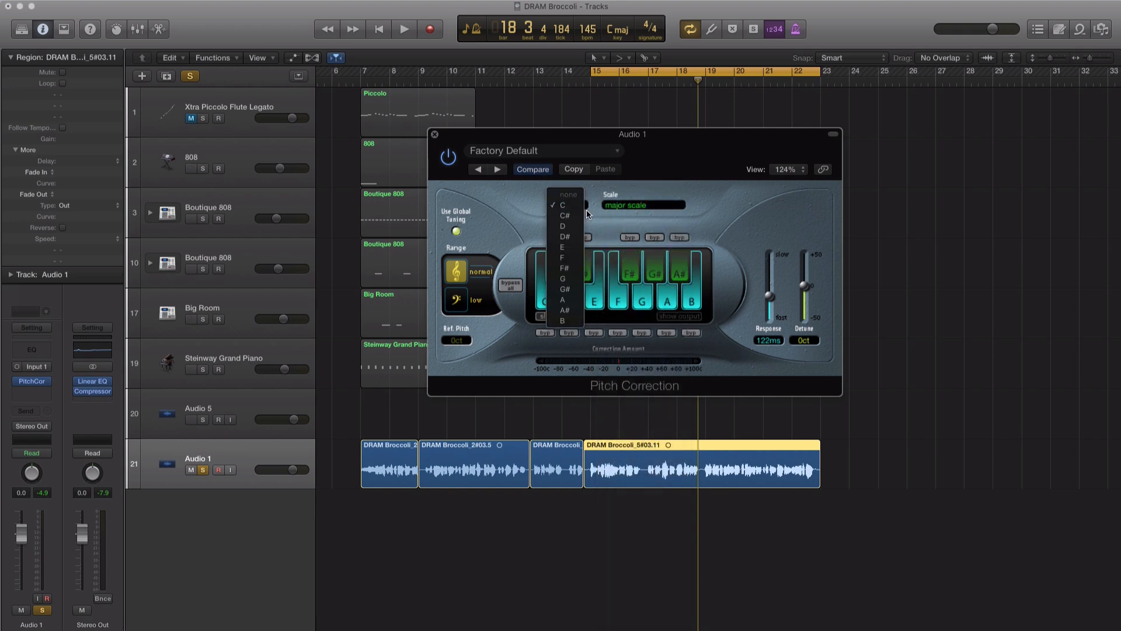
click(572, 241)
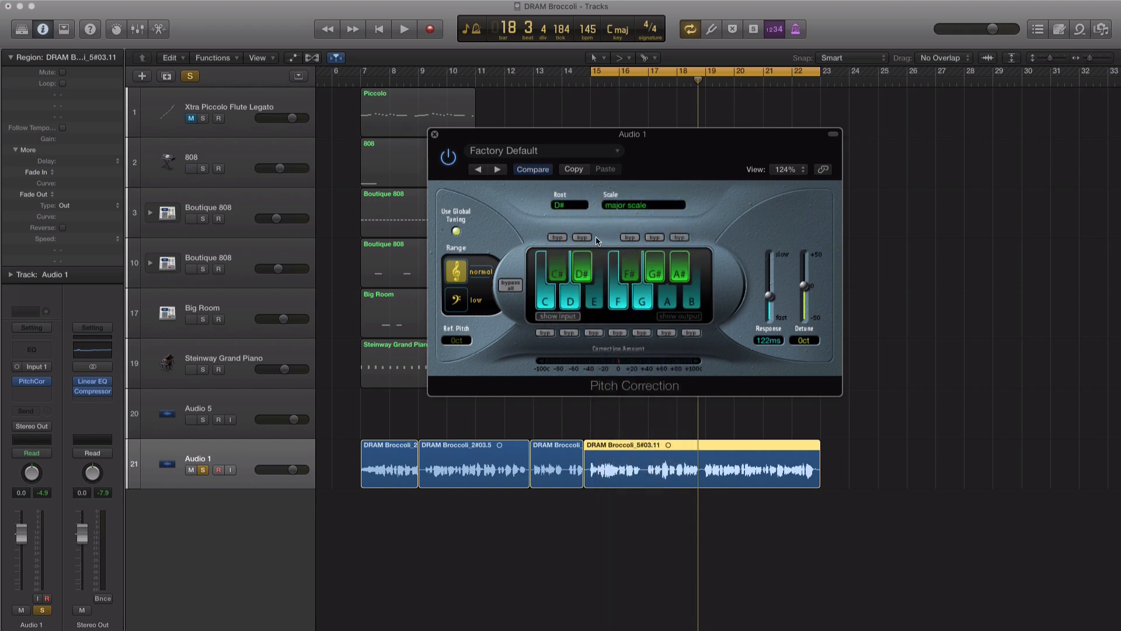
click(574, 210)
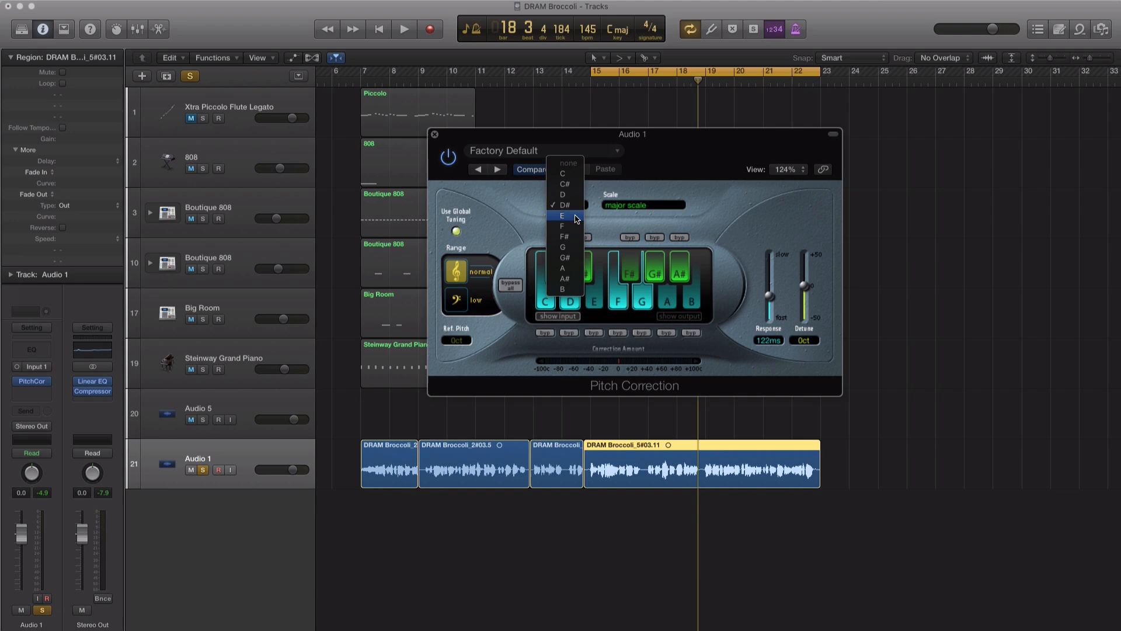
click(630, 185)
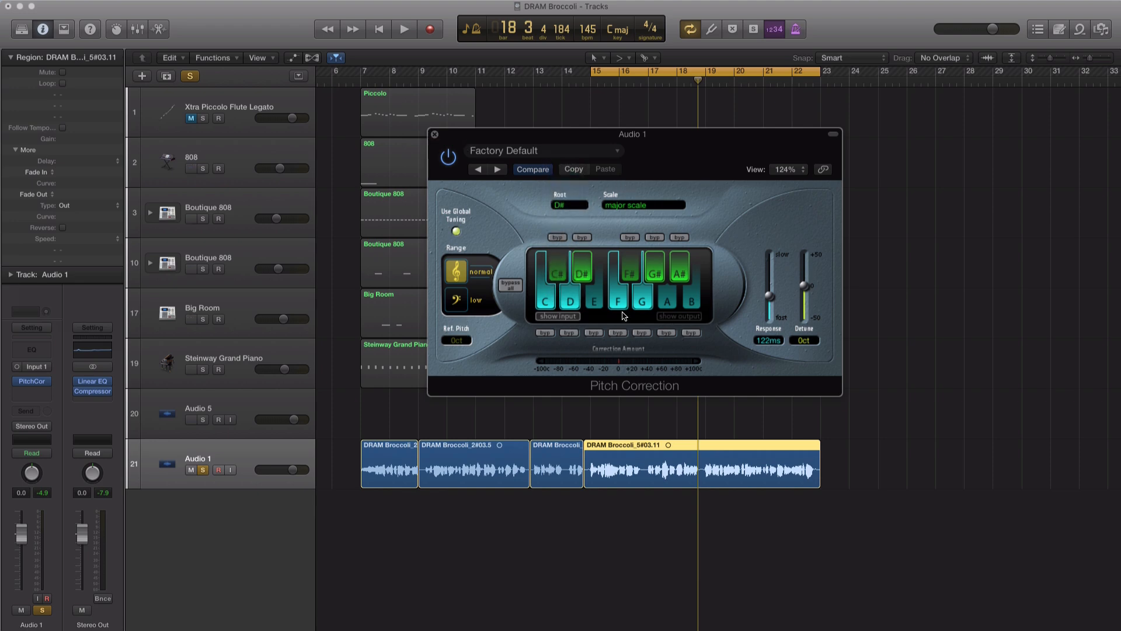
Set the Pitch Correction response to 0.00 ms, auditioning the vocal before and after the change.
key(space)
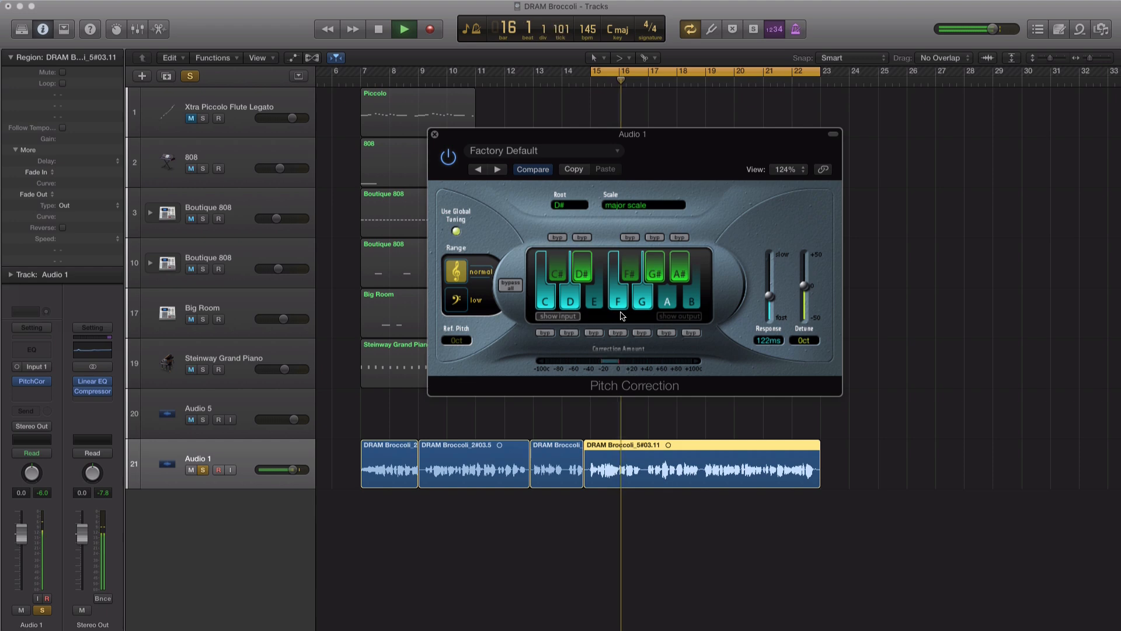
key(space)
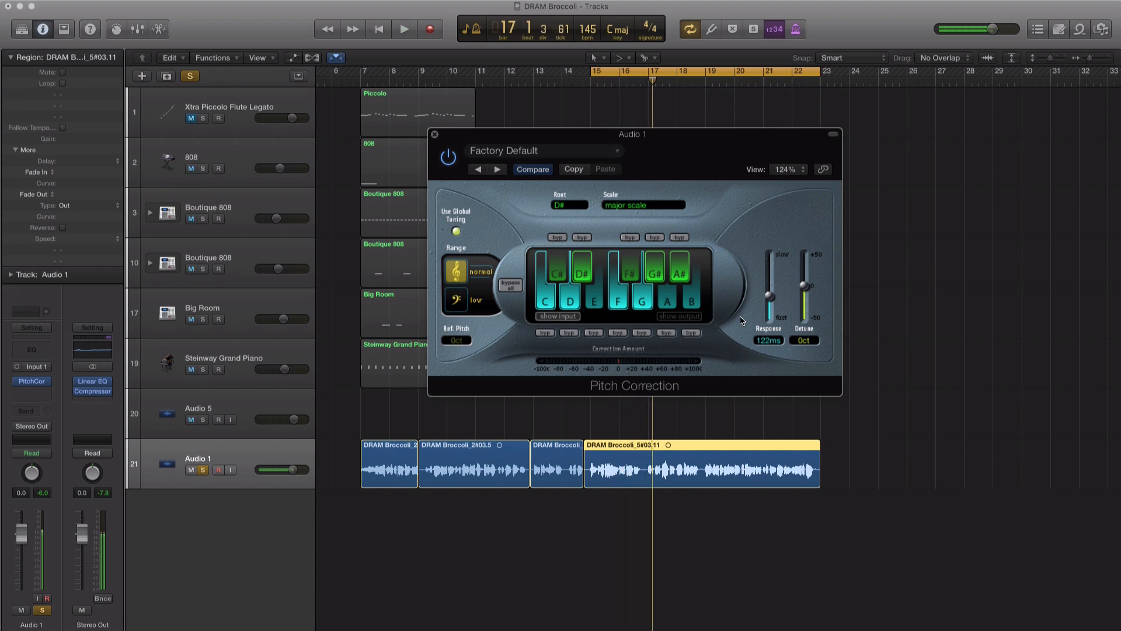
drag(770, 303, 771, 340)
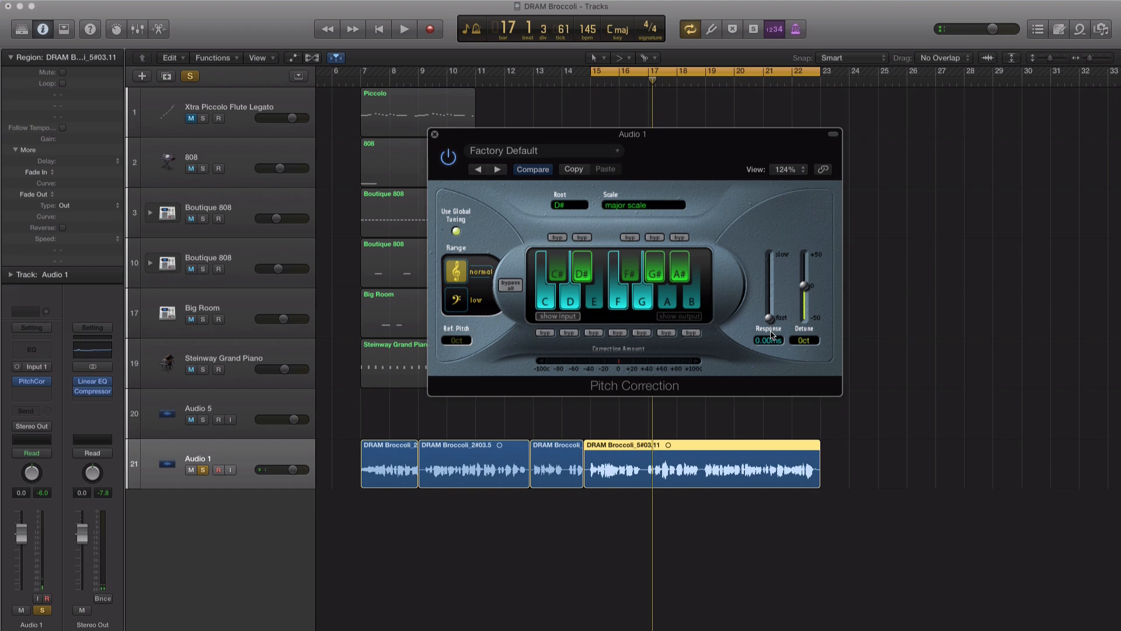
key(space)
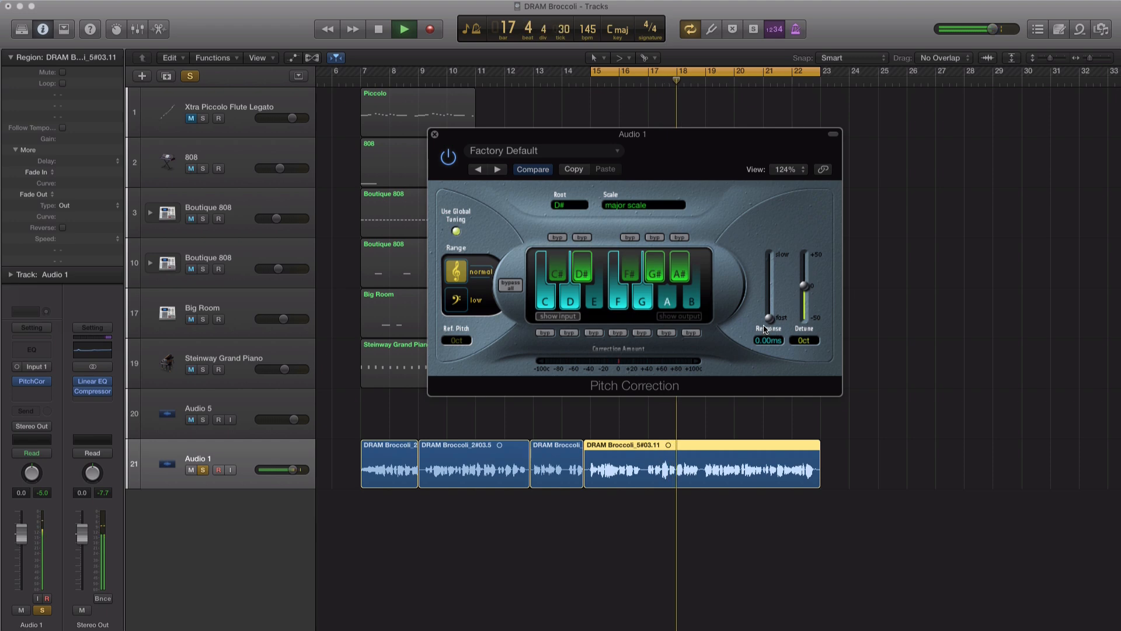
key(space)
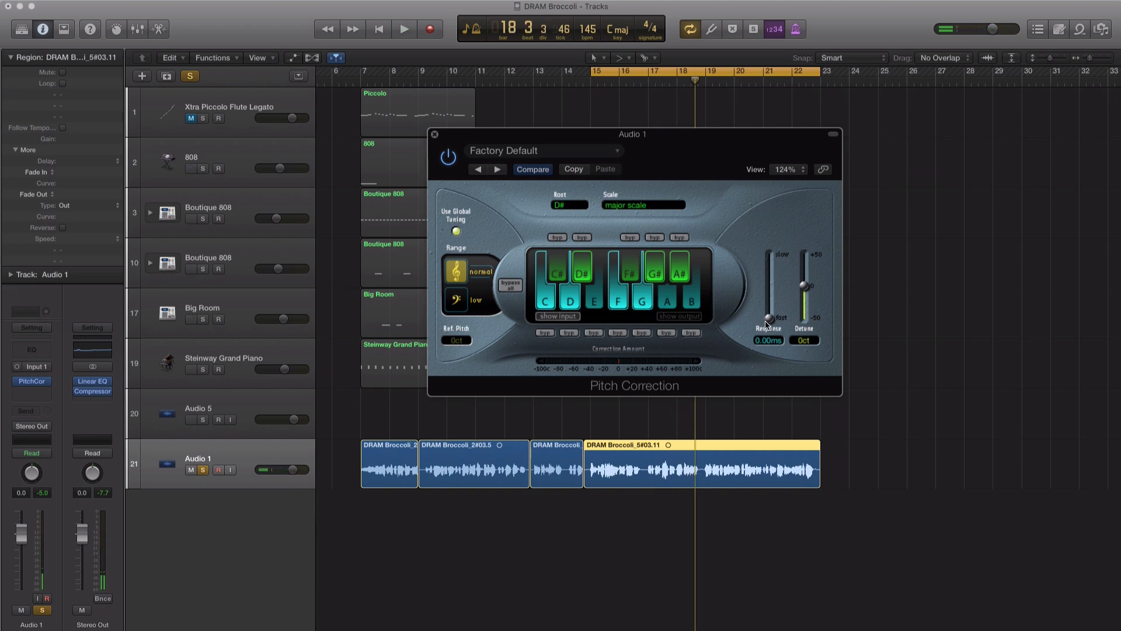
Audition the vocal with Detune at 50 ct and at -50 ct, and reset Detune to 0 ct.
drag(806, 290, 809, 226)
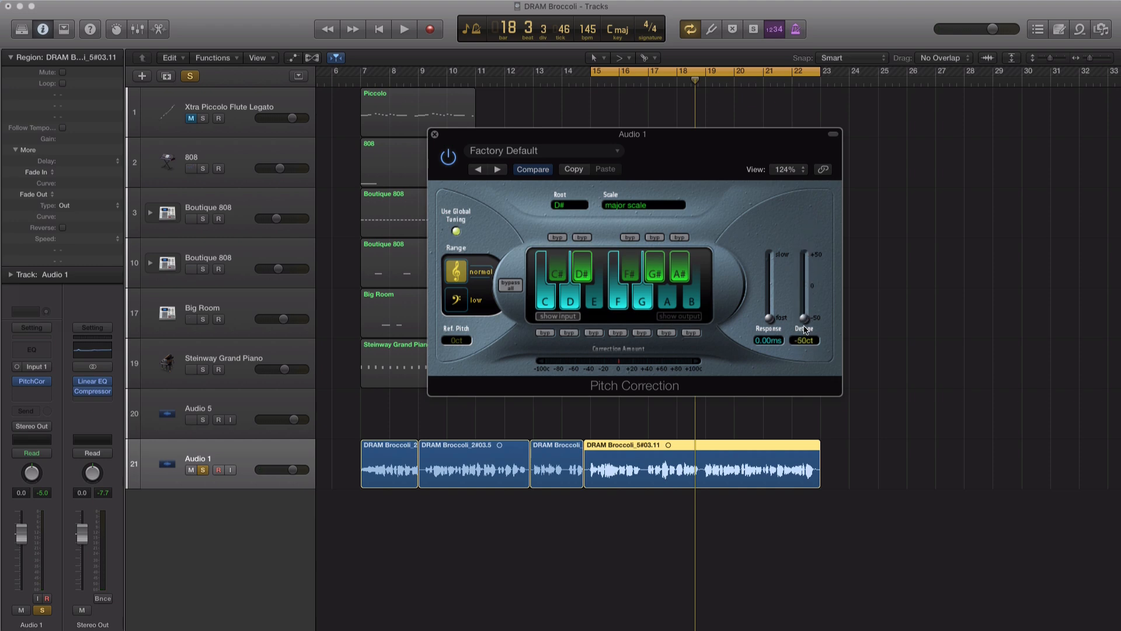
key(space)
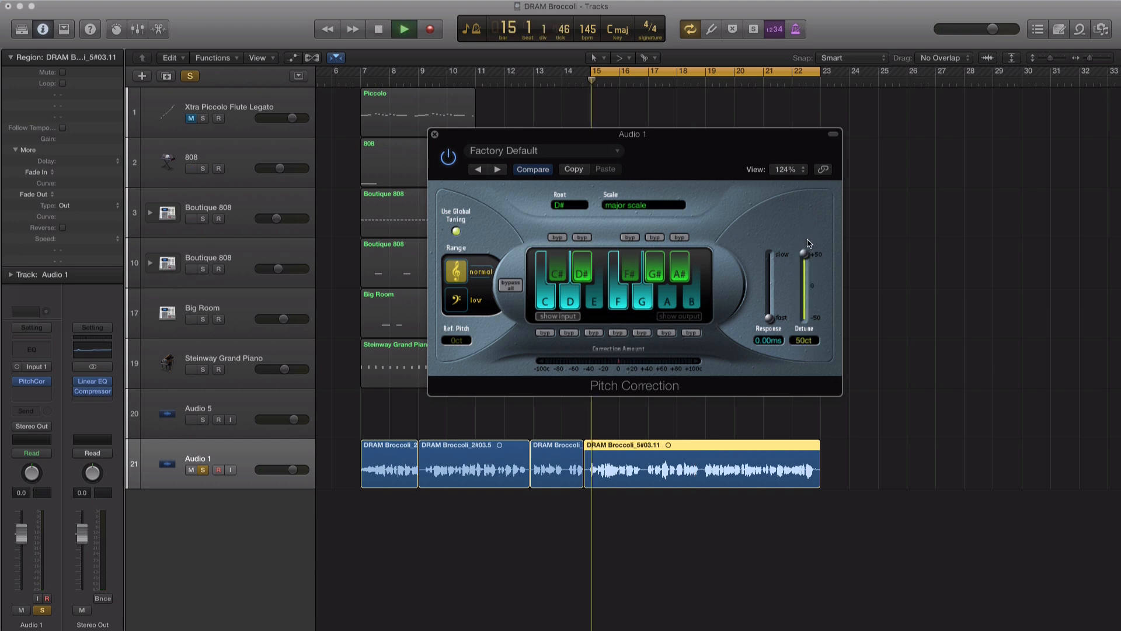
key(space)
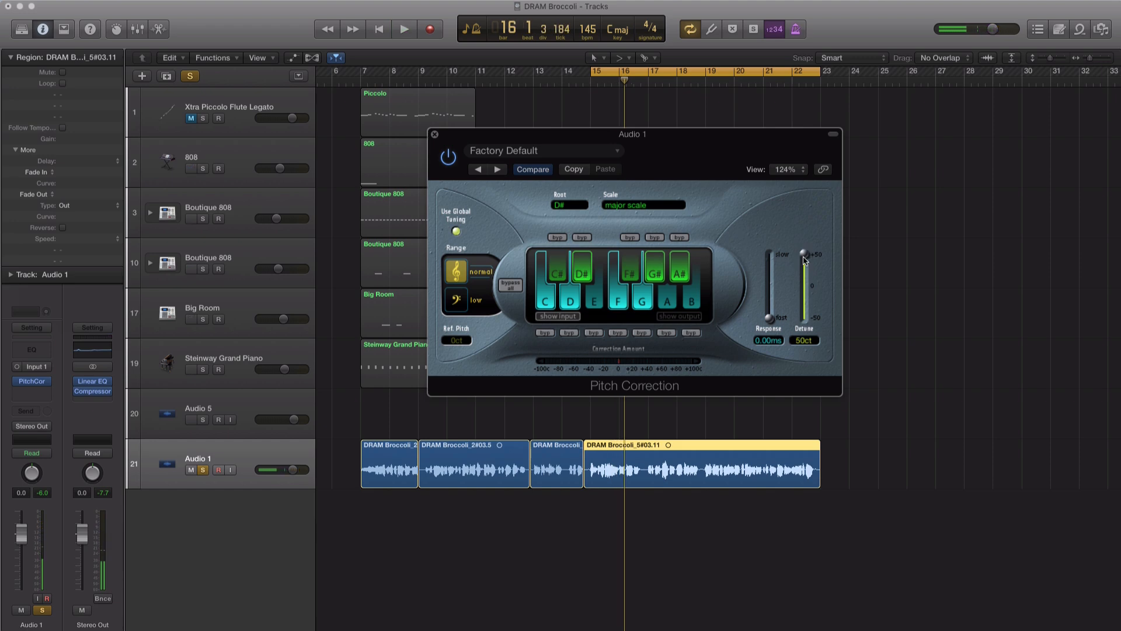
drag(804, 264, 816, 373)
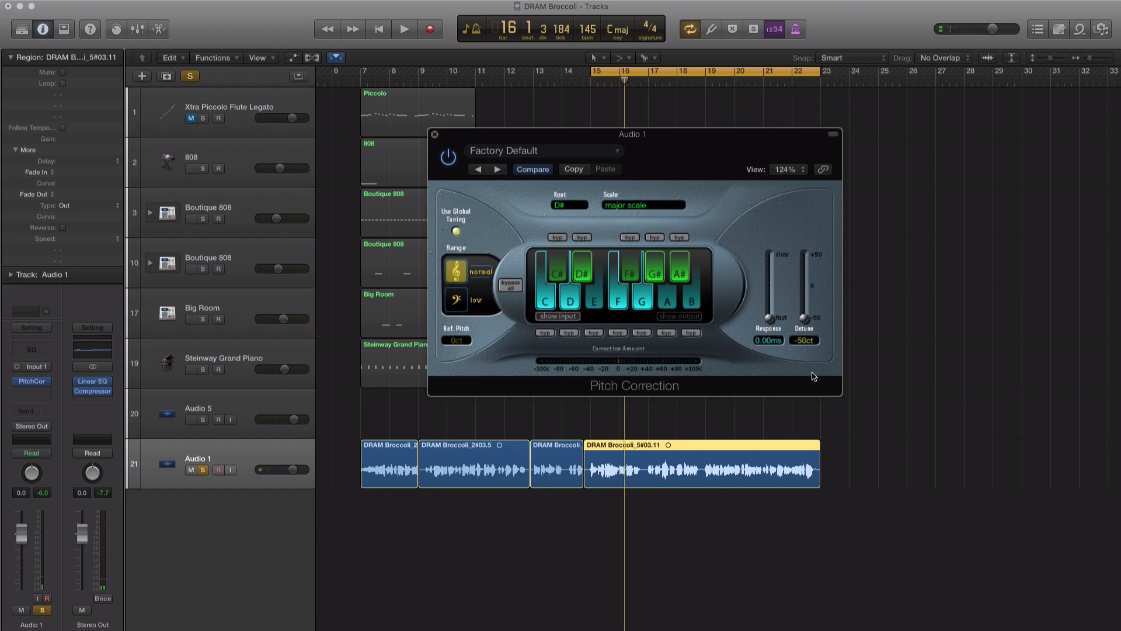
key(space)
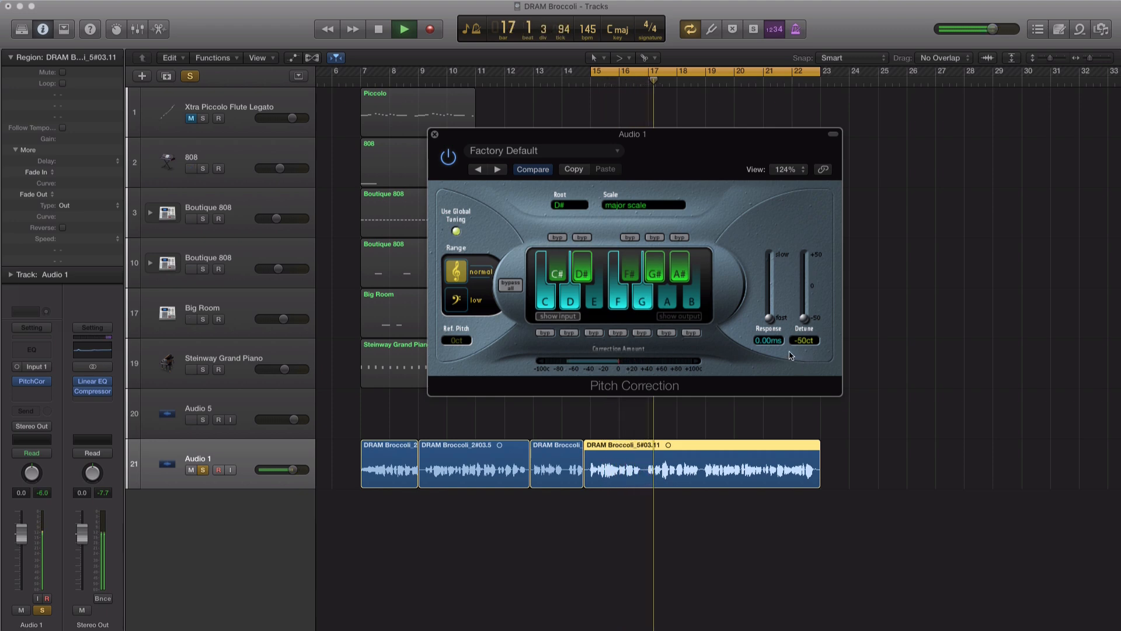
key(space)
alt+click(804, 320)
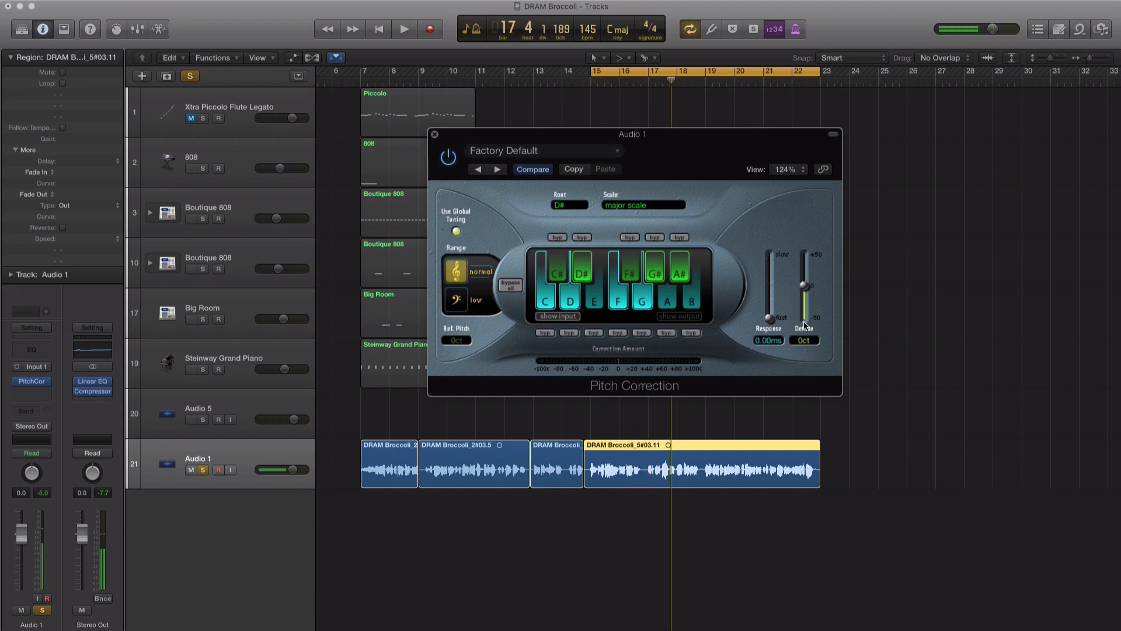
Play back the pitch-corrected vocal and close the Pitch Correction window.
key(space)
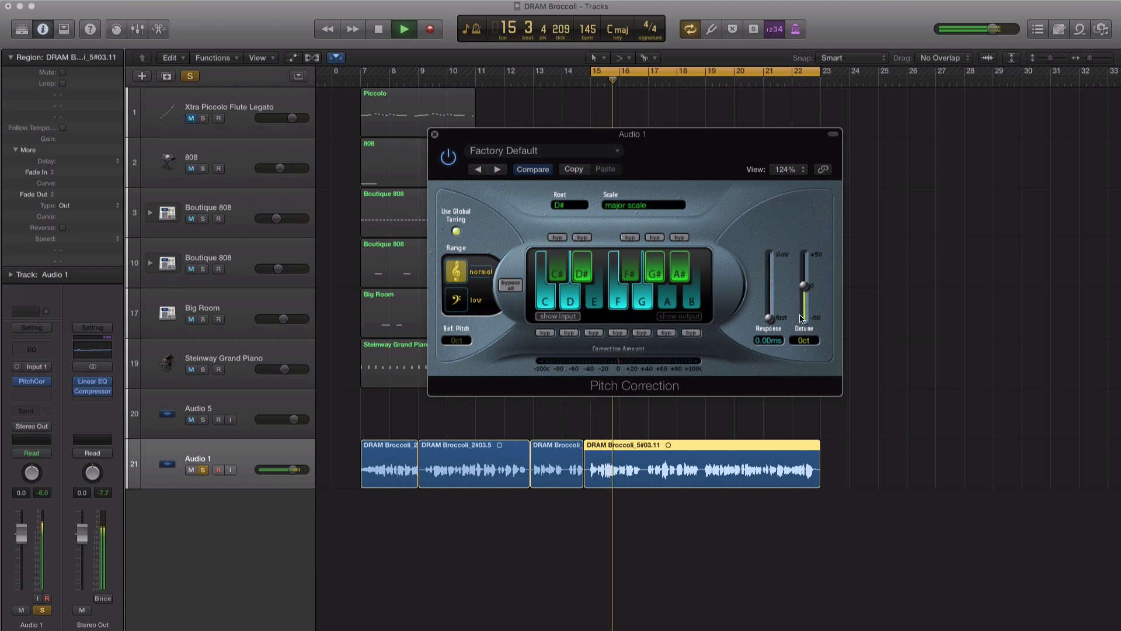
key(space)
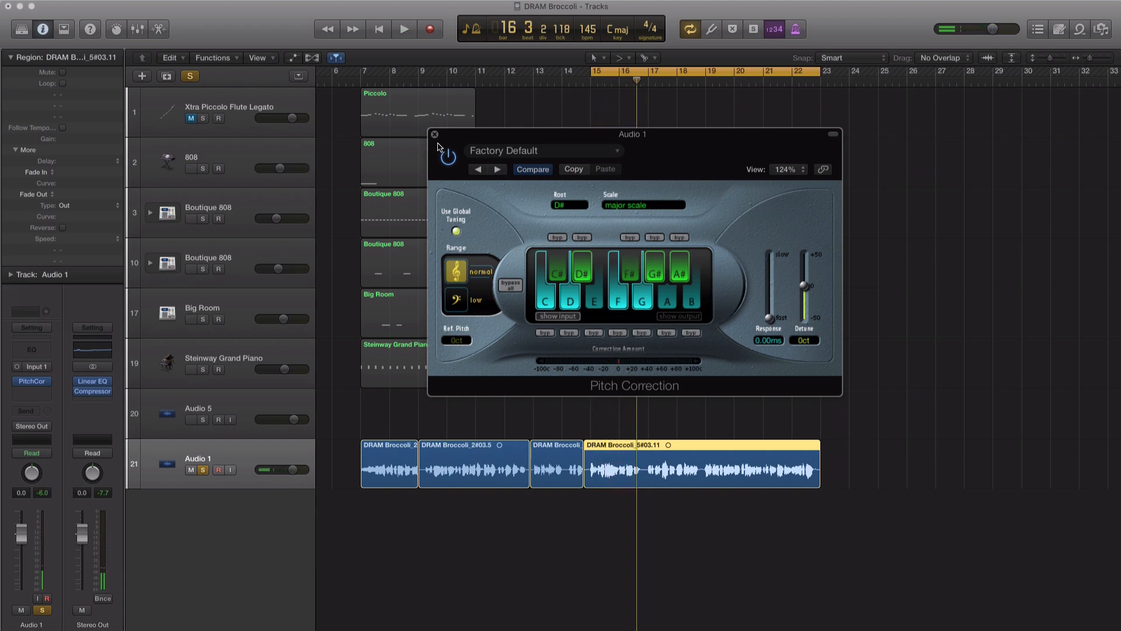
key(space)
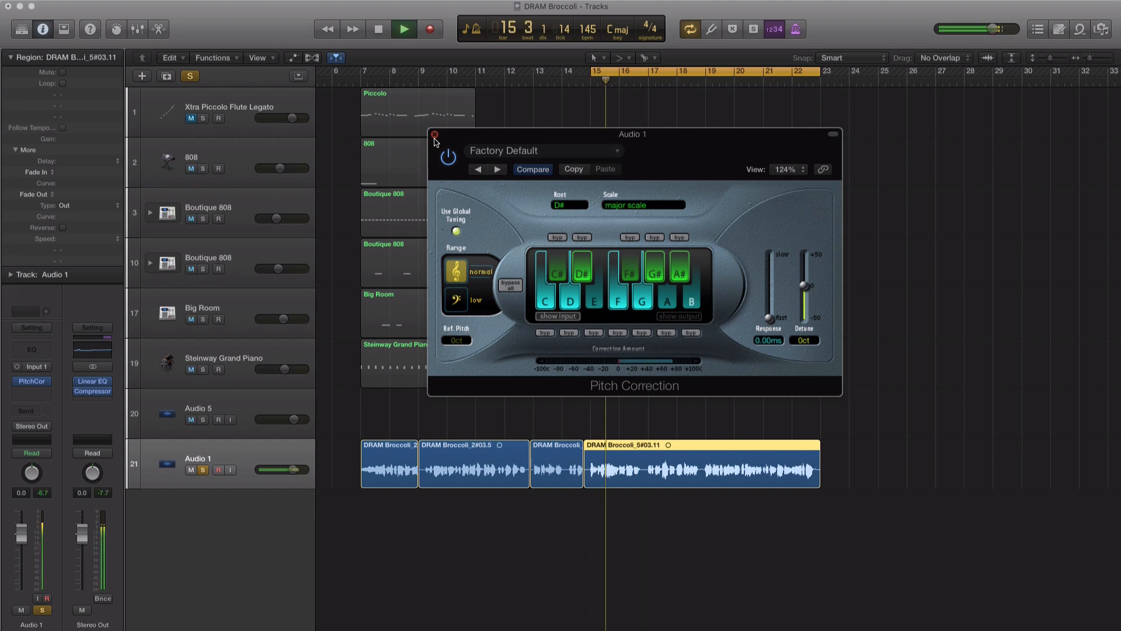
click(434, 135)
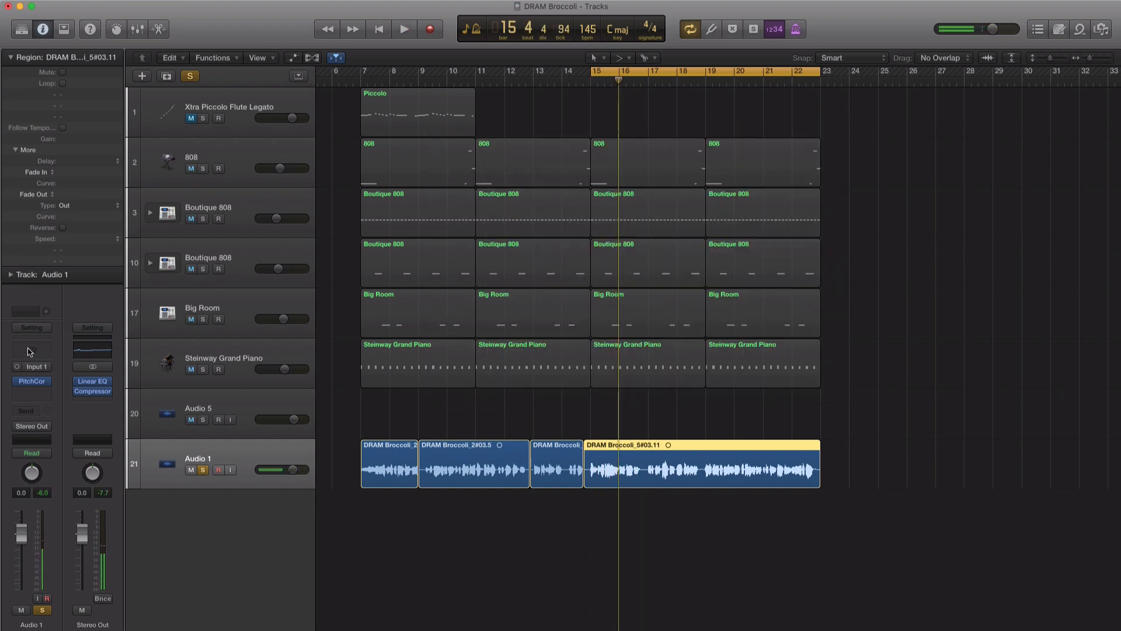
Add a Channel EQ to the Audio 1 track and place its window over the arrangement.
click(29, 351)
drag(298, 49, 676, 157)
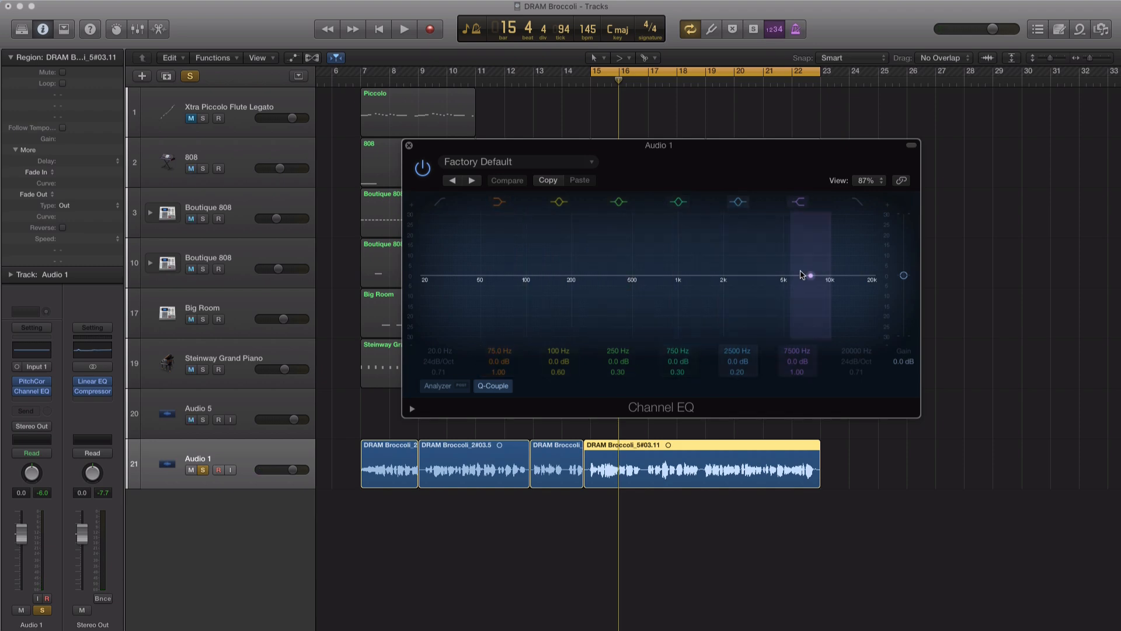
Enable the Channel EQ low cut at 87 Hz, and boost 1020 Hz by 5.5 dB and 9700 Hz by 4 dB.
click(441, 202)
drag(428, 283, 543, 293)
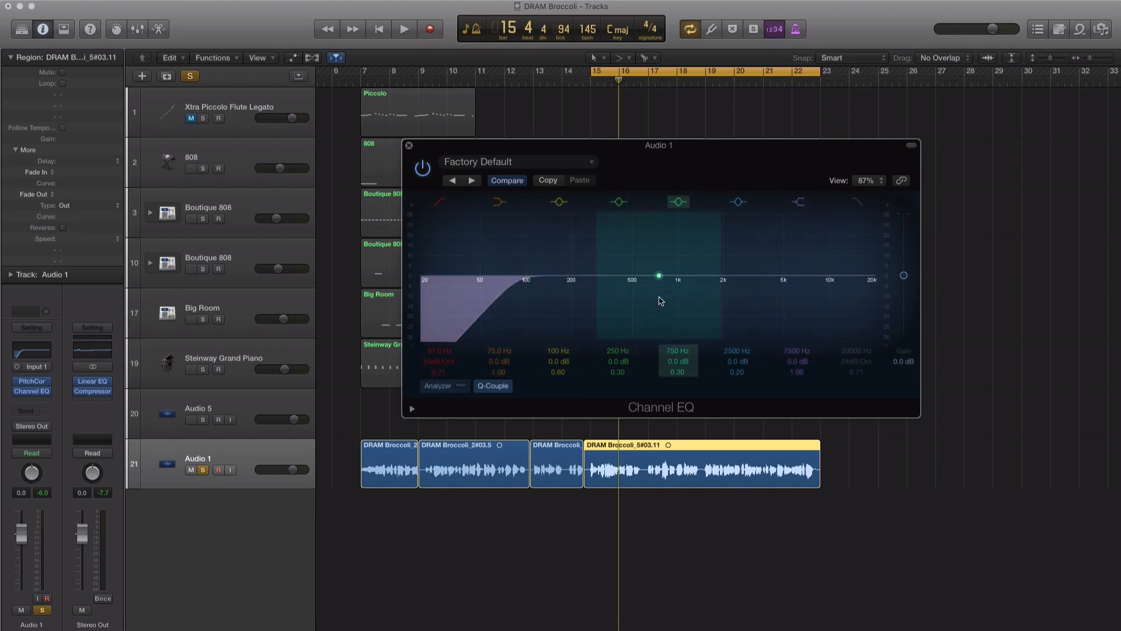
drag(658, 275, 679, 264)
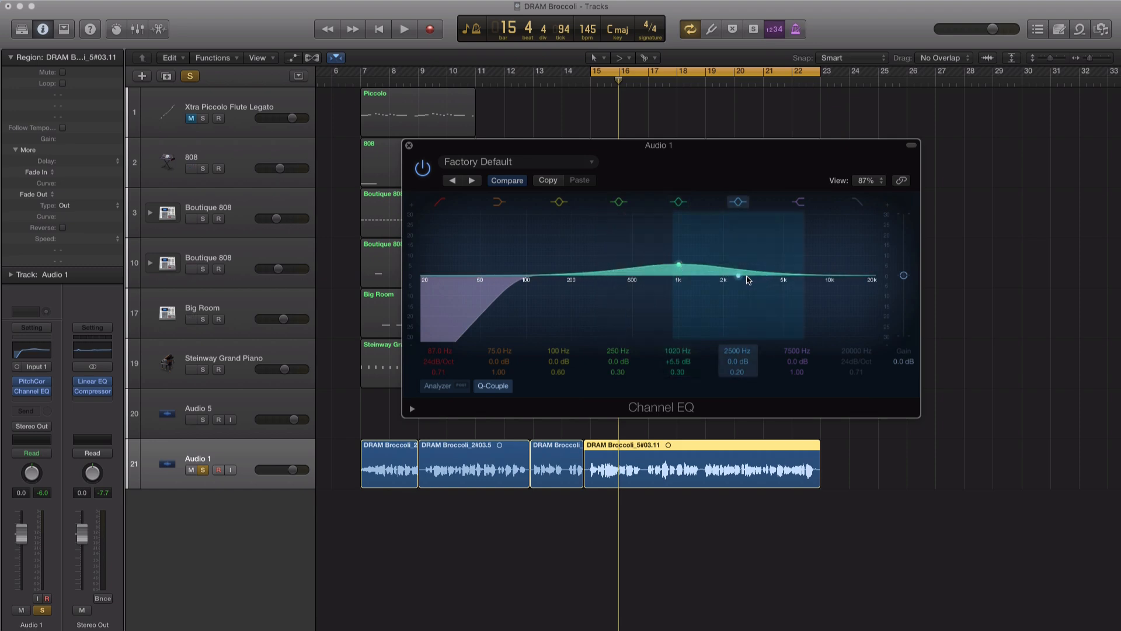
drag(753, 276, 839, 269)
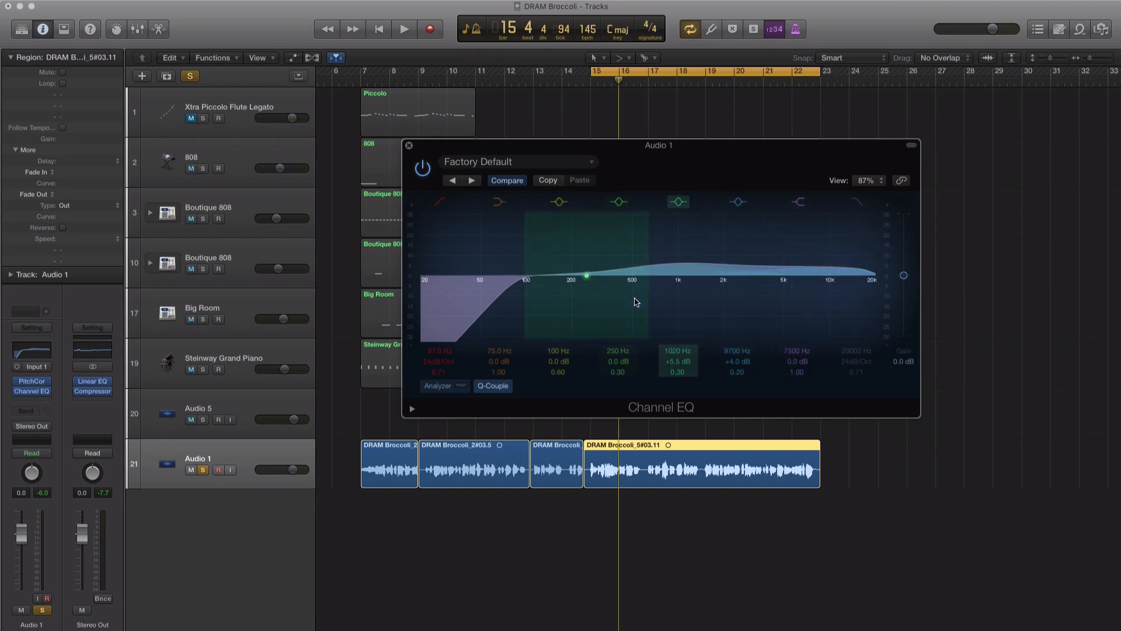
Audition the vocal with the Channel EQ bypassed and switched back on.
key(space)
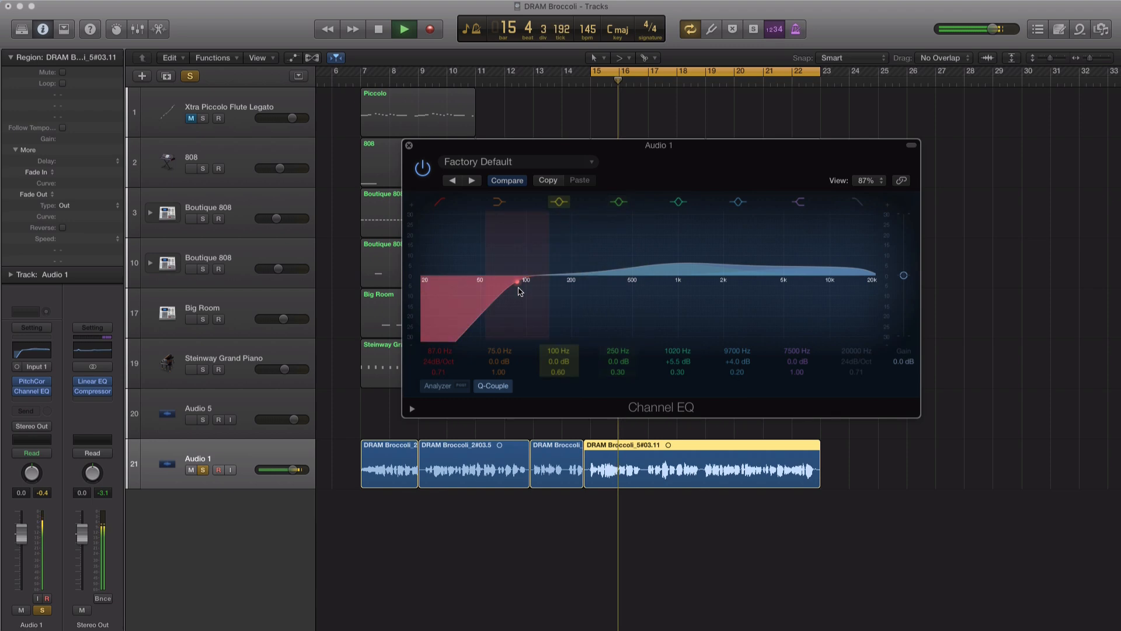
click(424, 174)
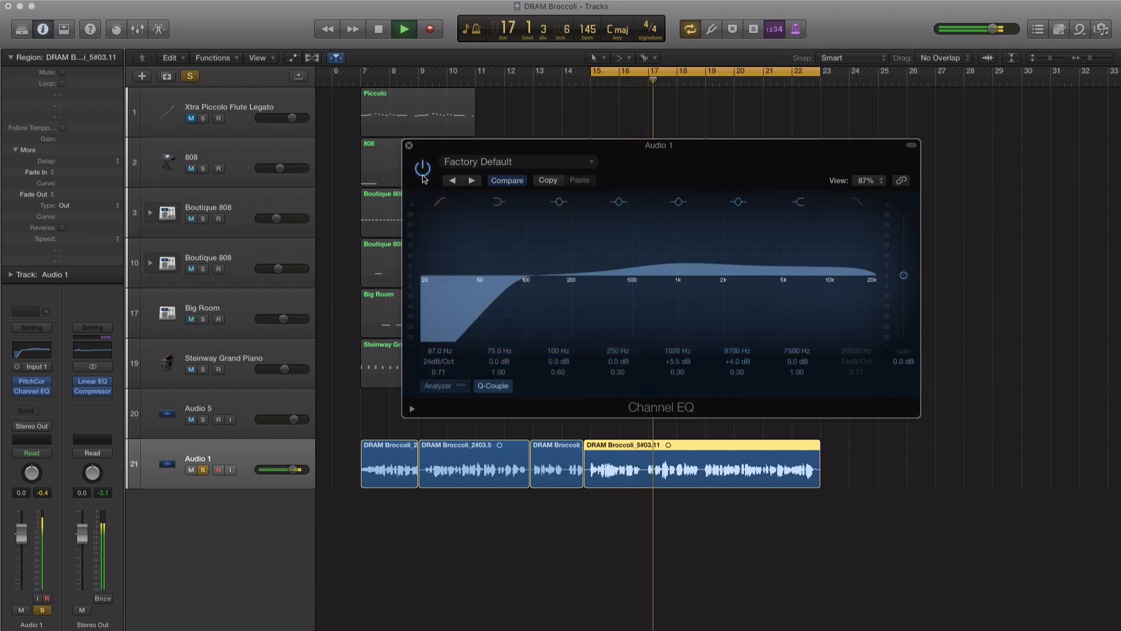
click(423, 175)
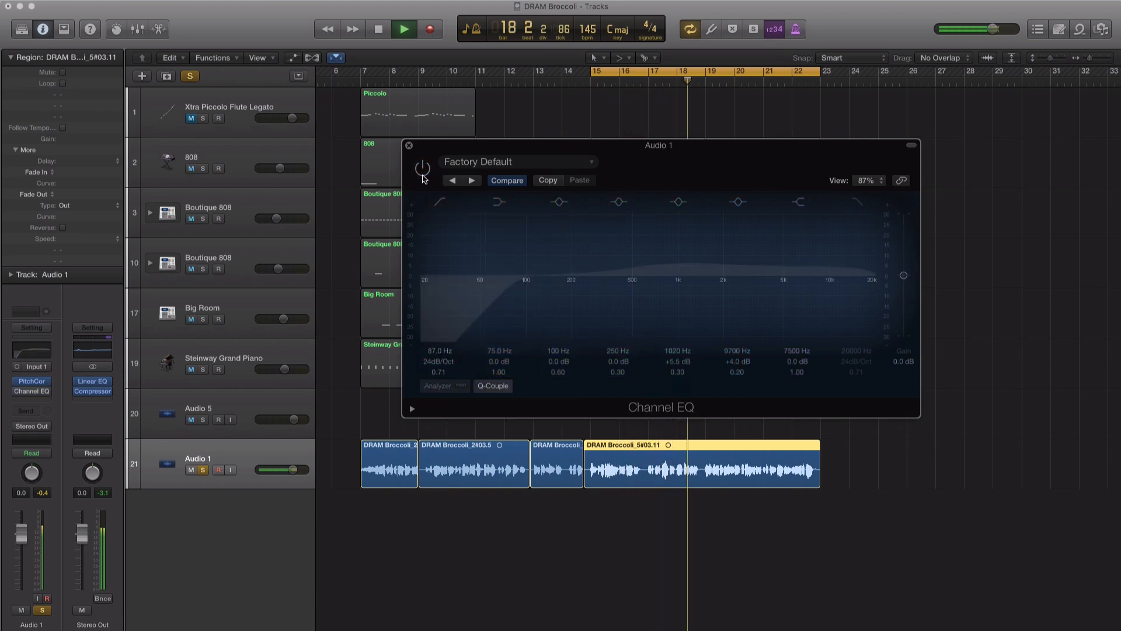
click(424, 175)
Audition the vocal with the EQ low cut at 190 Hz and at 75 Hz.
drag(501, 296, 558, 296)
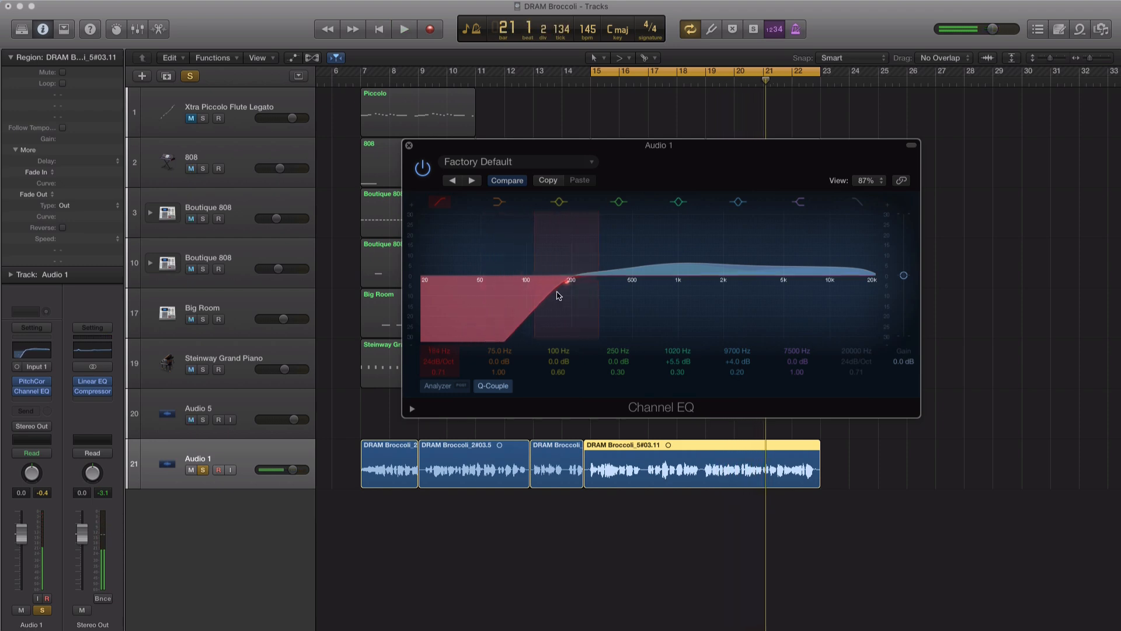
key(space)
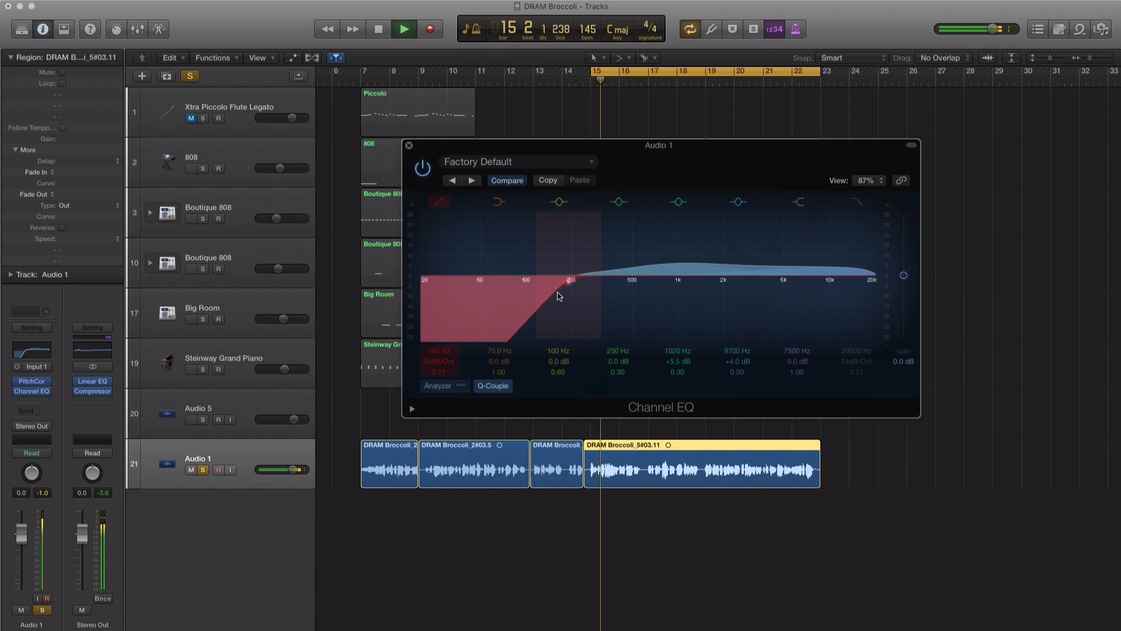
drag(559, 296, 505, 296)
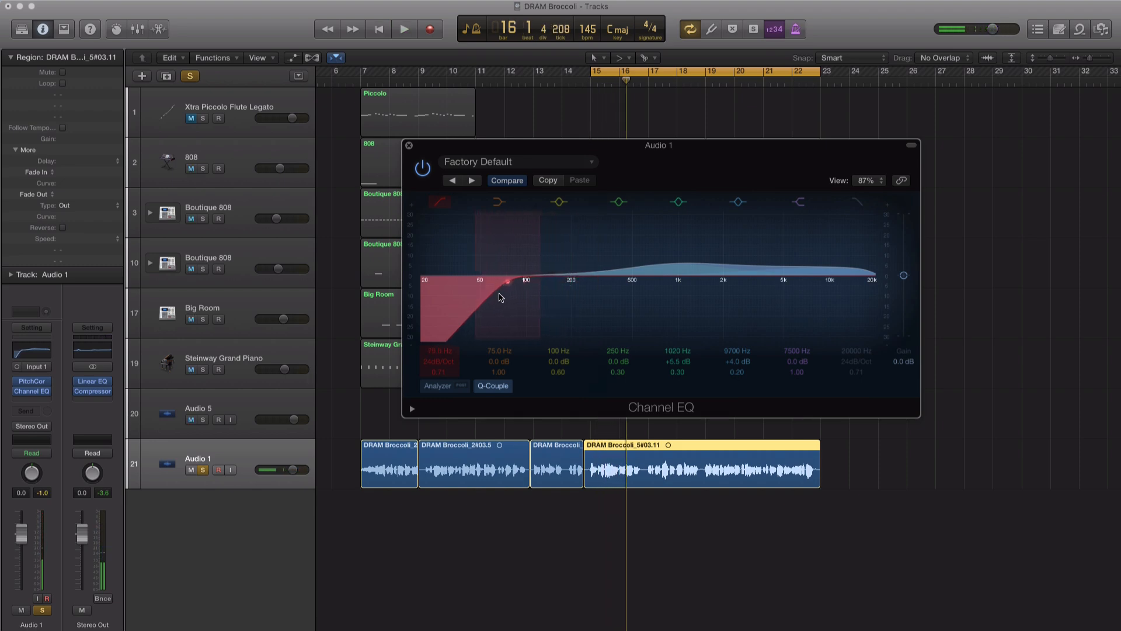
key(space)
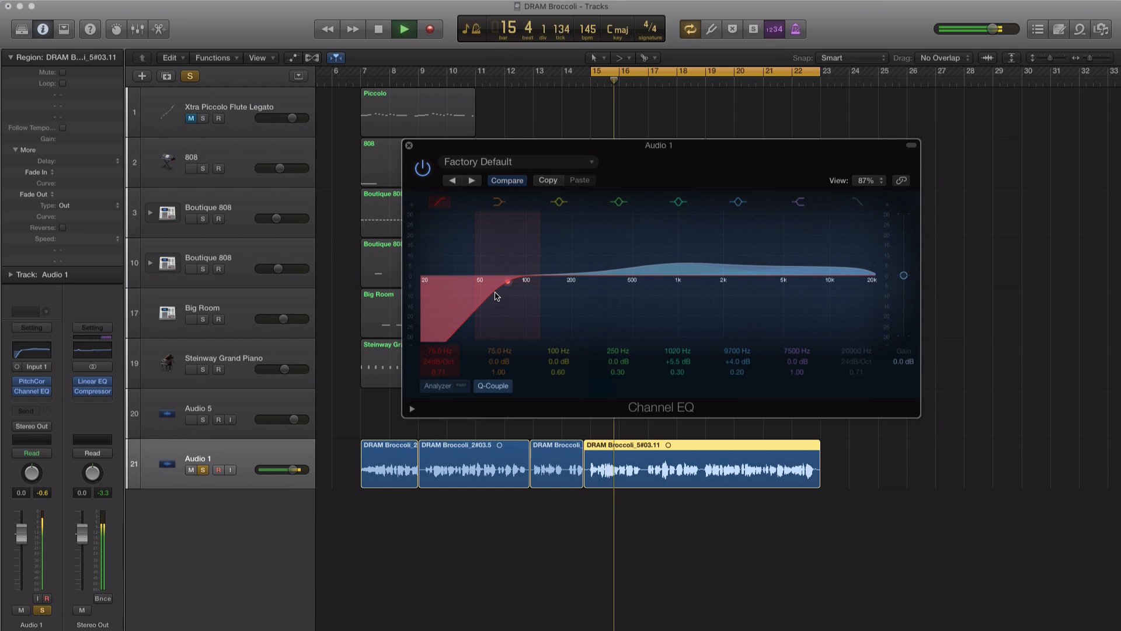
Set the EQ low cut to 85 Hz, close the Channel EQ window and stop playback.
drag(495, 296, 502, 296)
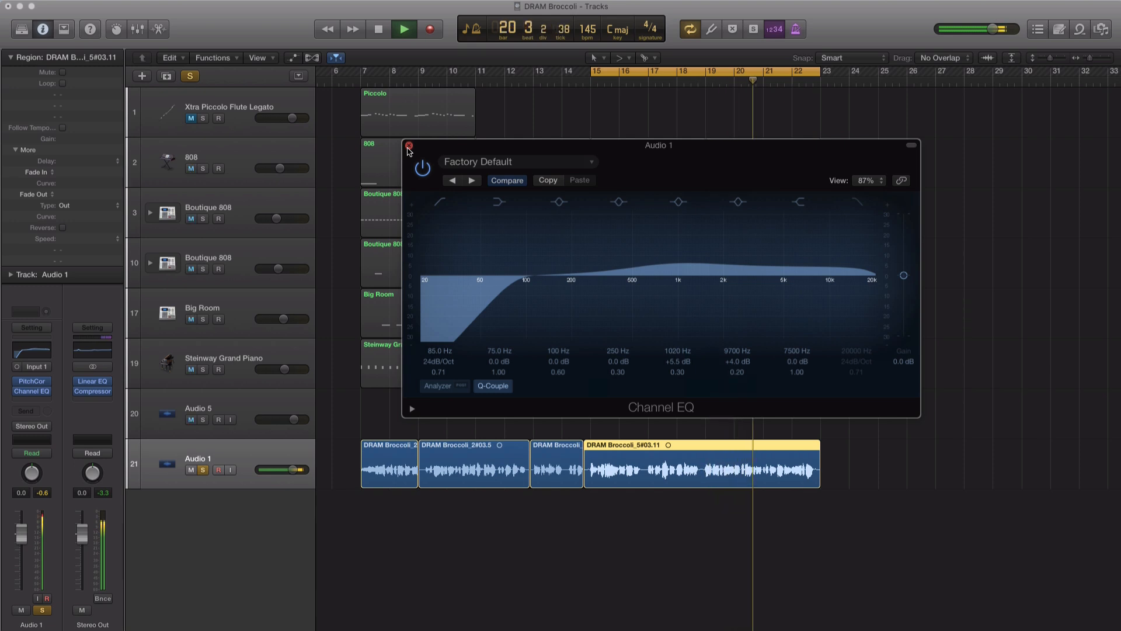
click(409, 146)
key(space)
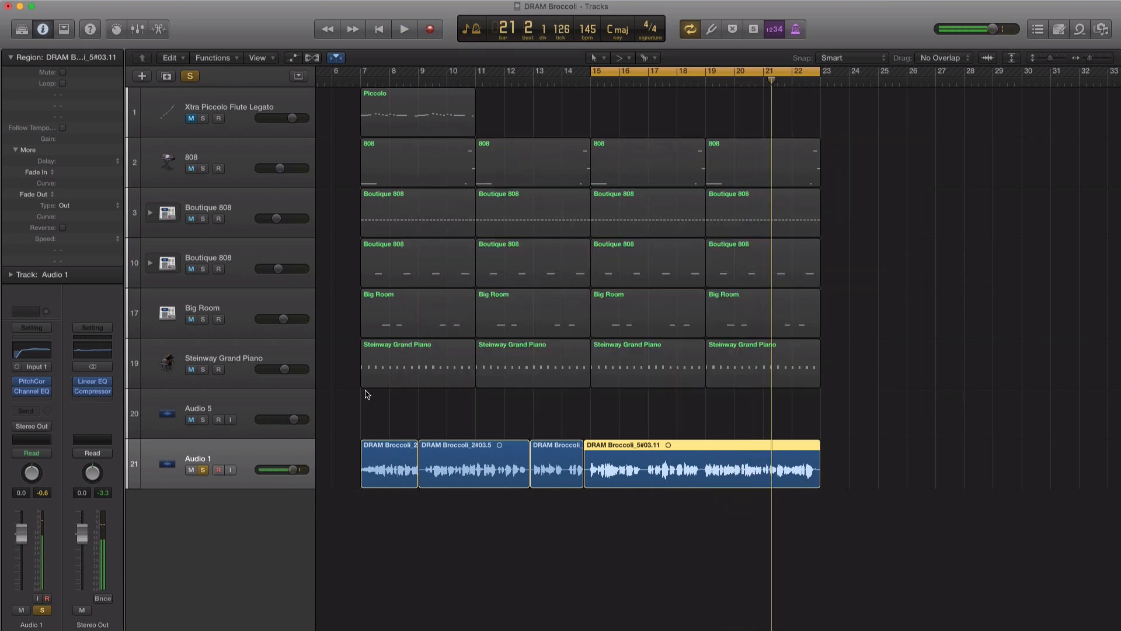
Add a mono Compressor after the Channel EQ on the Audio 1 track and place its window over the arrangement.
click(48, 404)
mouse_move(50, 443)
mouse_move(150, 456)
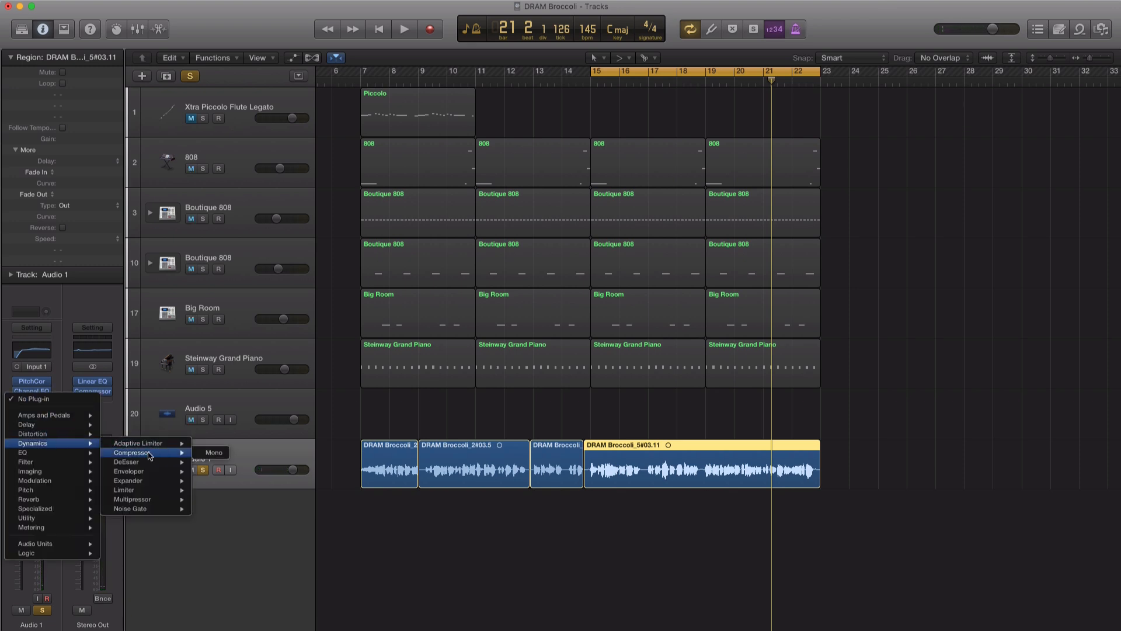
click(214, 454)
drag(255, 77, 516, 128)
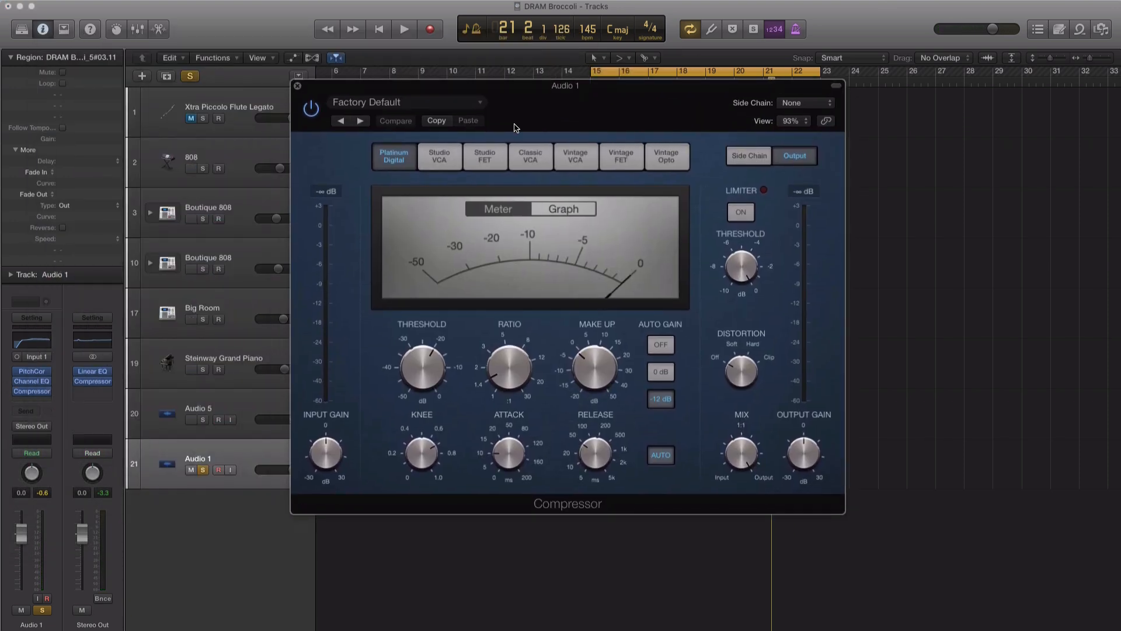
Switch the Compressor to Classic VCA with auto gain off and a ratio of about 12:1, and audition the vocal.
click(525, 156)
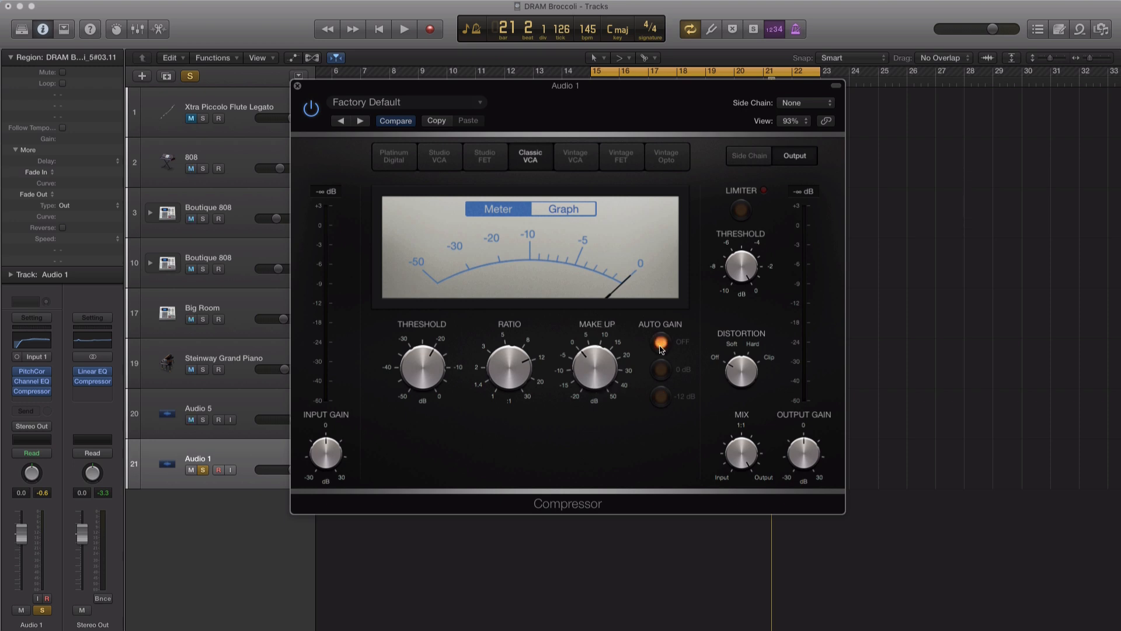
key(space)
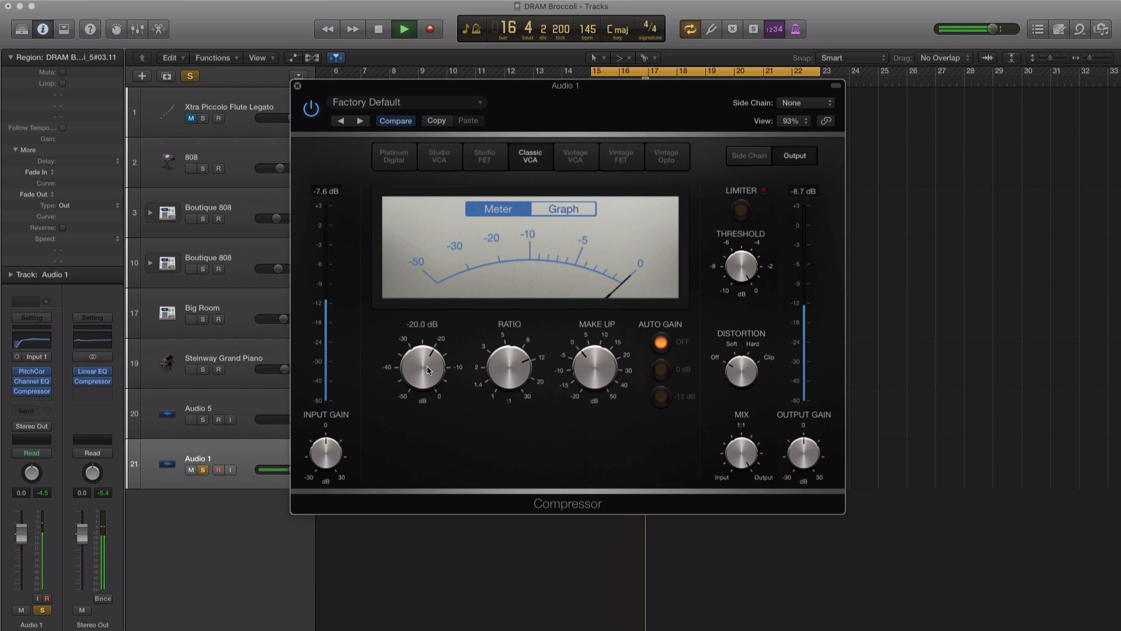
key(space)
Lower the Compressor threshold to -24.5 dB while auditioning the vocal, and close the Compressor window.
drag(436, 359, 436, 363)
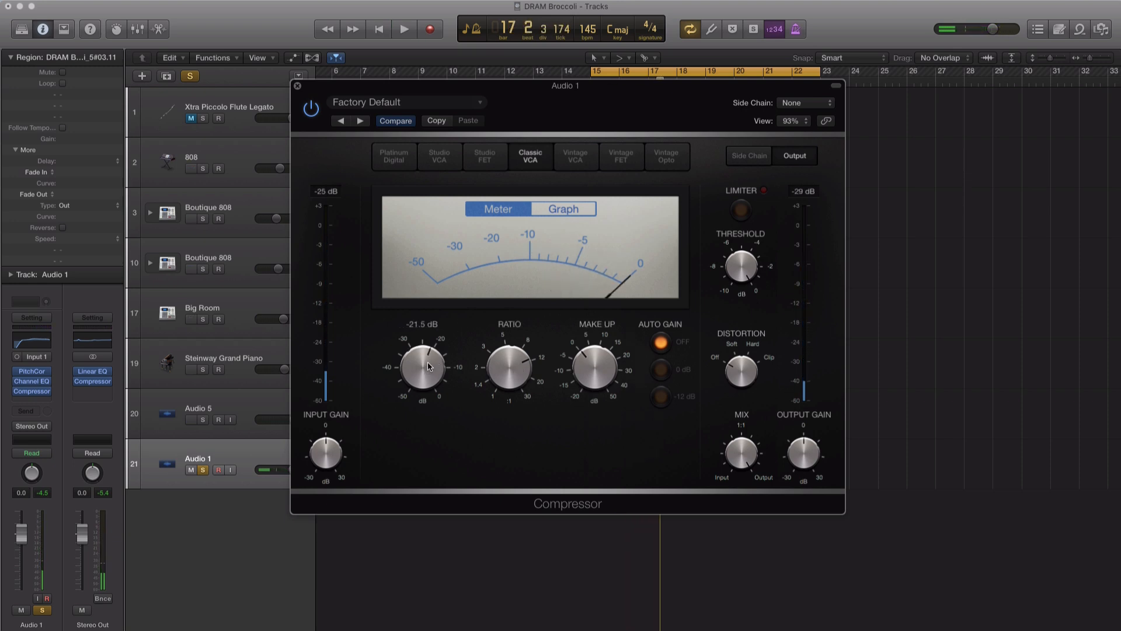
key(space)
drag(428, 368, 427, 373)
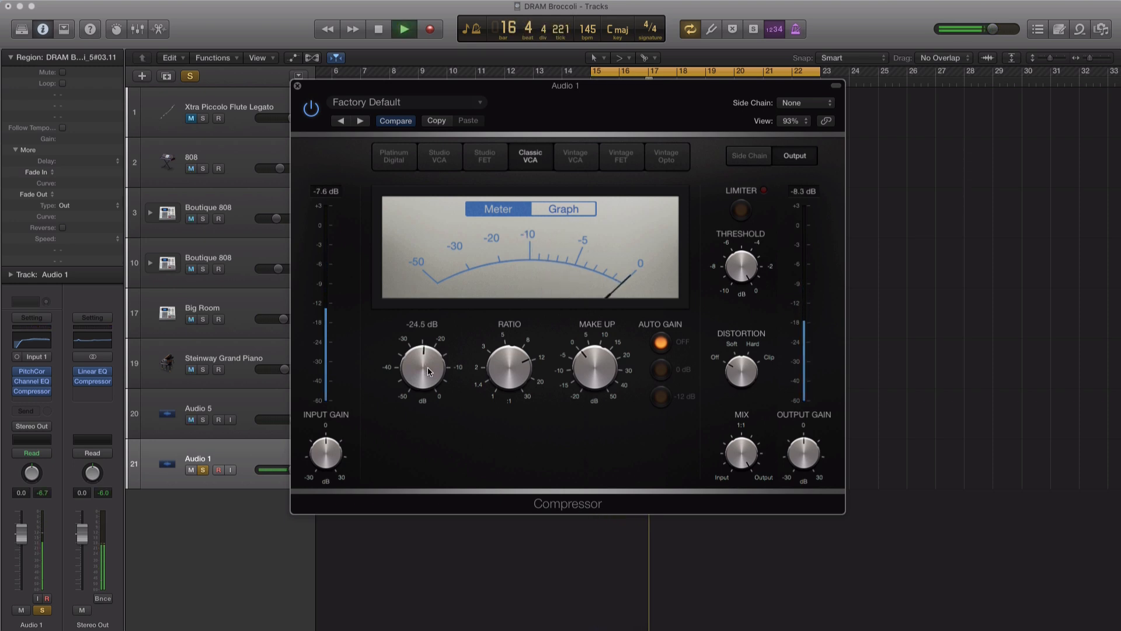
key(space)
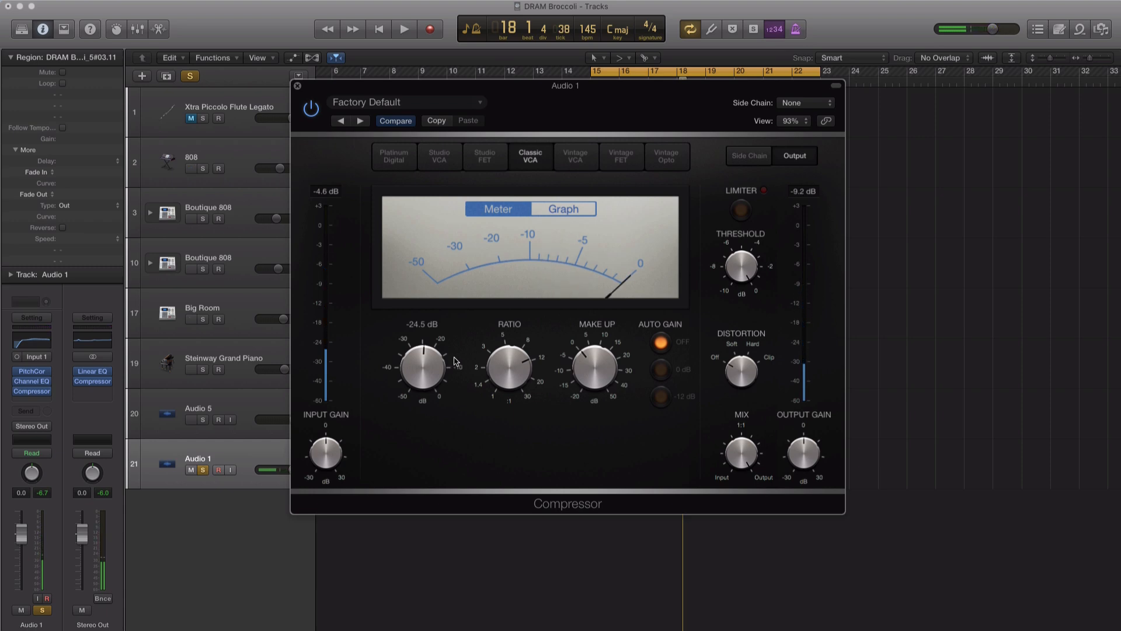
key(space)
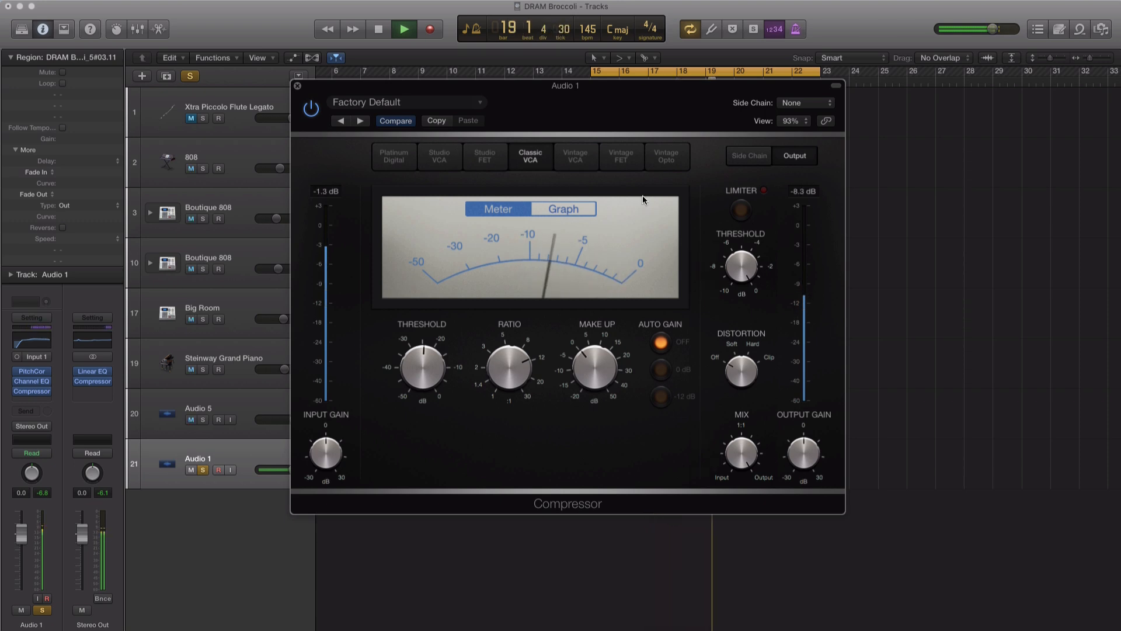
key(space)
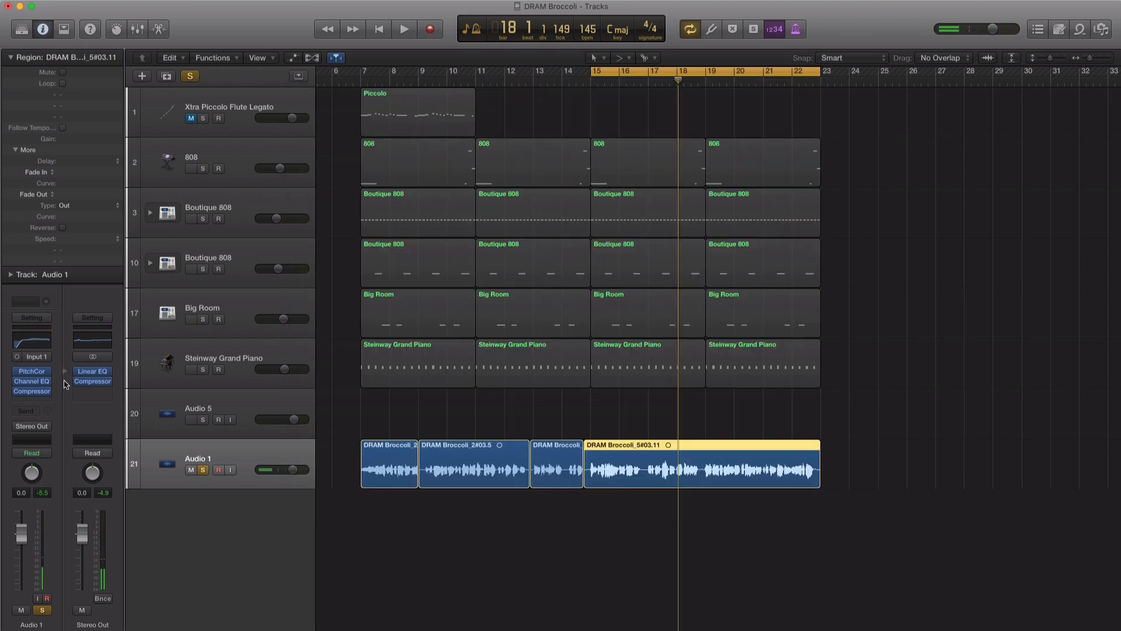
Add a mono Tape Delay after the Compressor on the Audio 1 track and place its window over the arrangement.
click(42, 403)
mouse_move(79, 425)
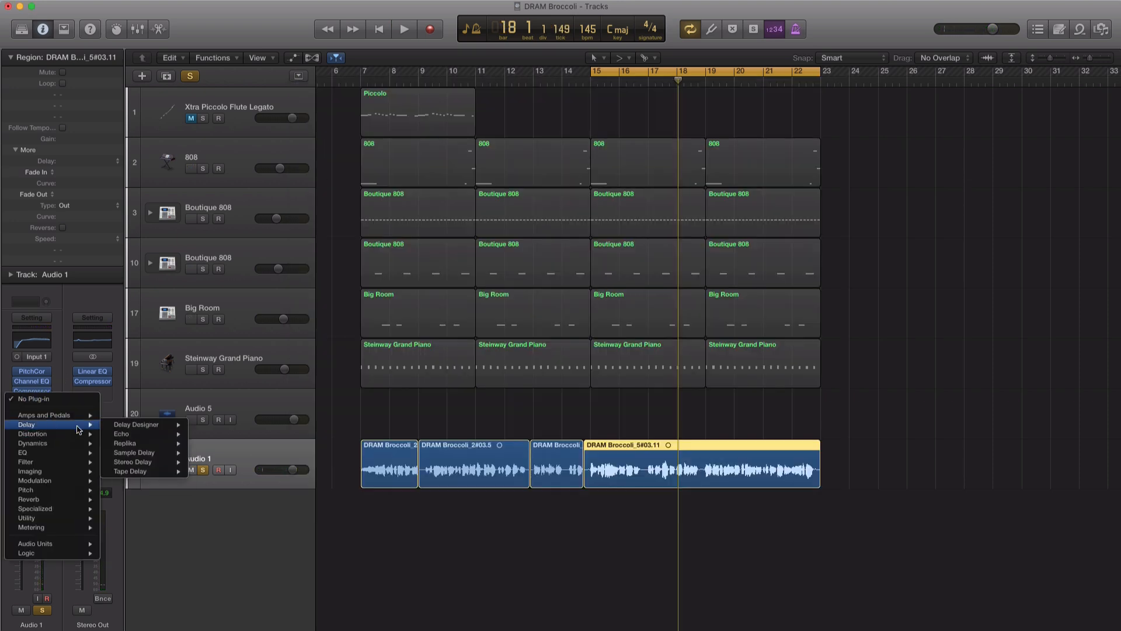
mouse_move(167, 464)
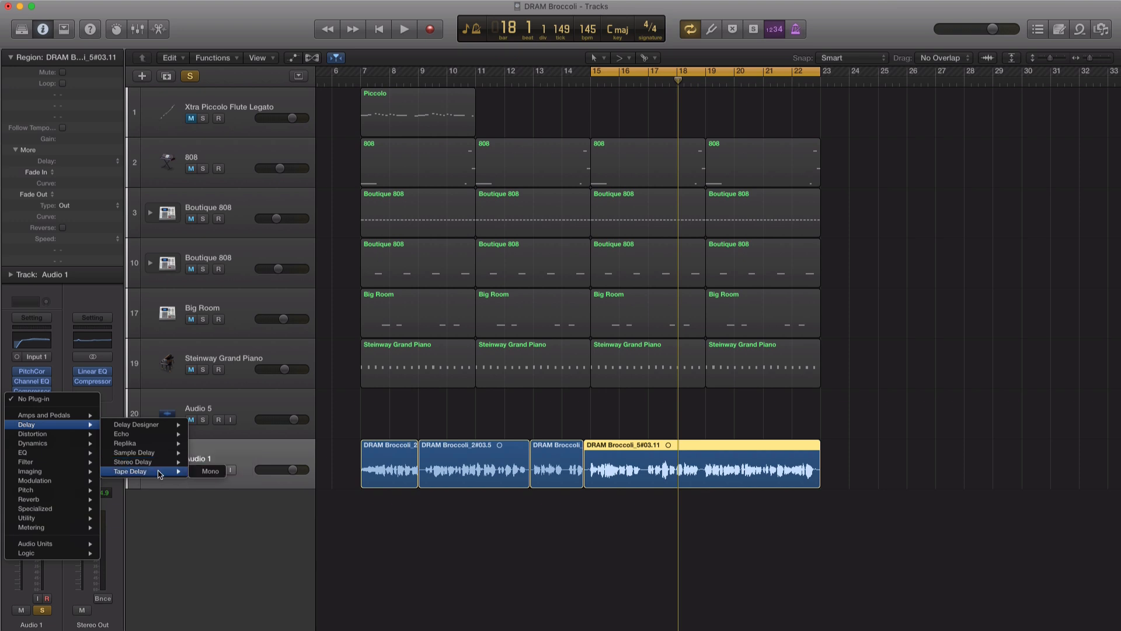
click(209, 471)
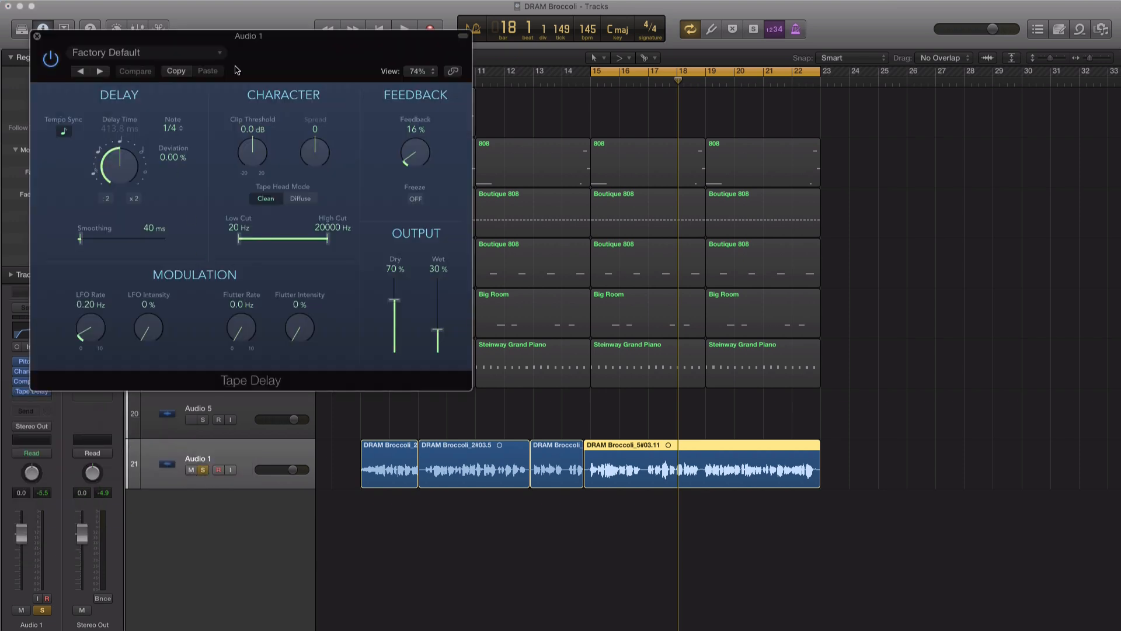
drag(237, 70, 364, 98)
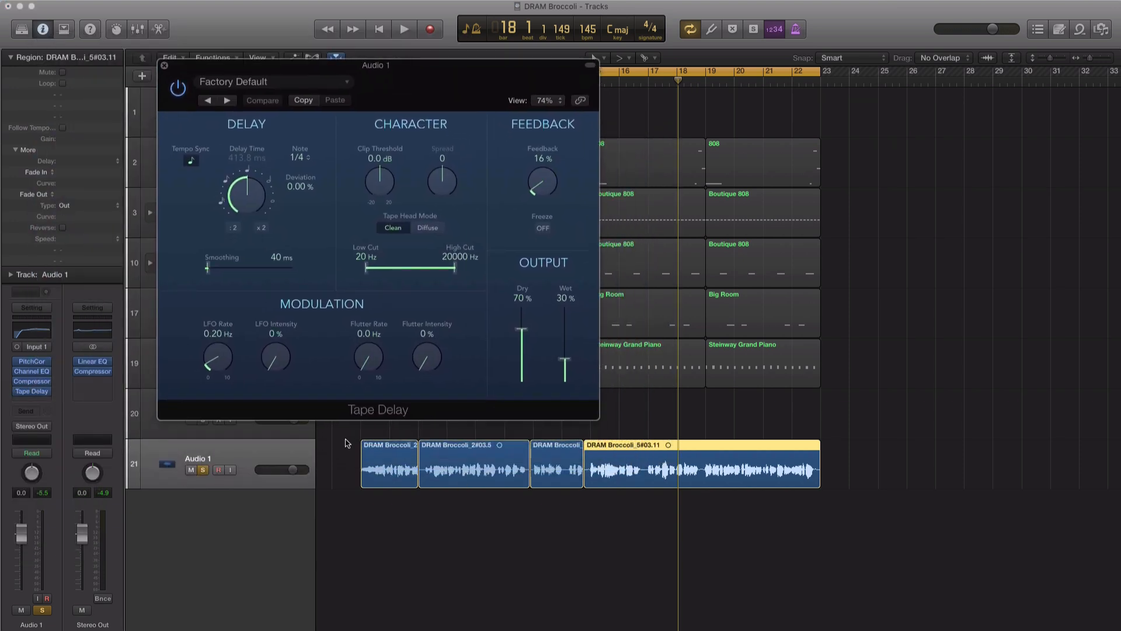
Set the Tape Delay note value to 1/8, keeping the Factory Default preset.
click(264, 84)
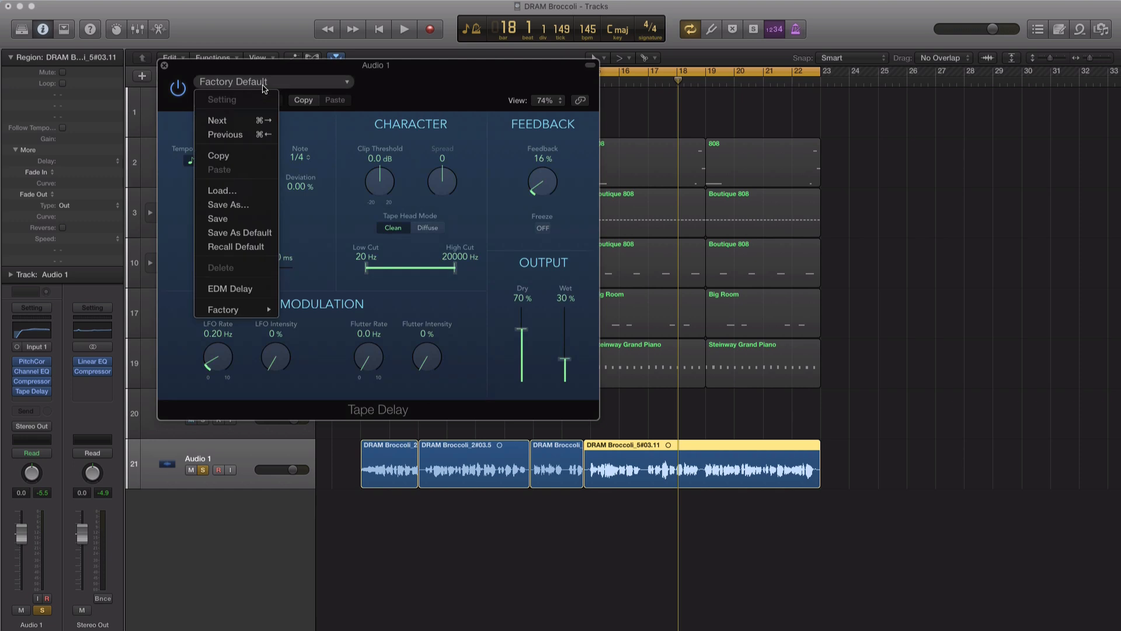
click(336, 82)
click(299, 161)
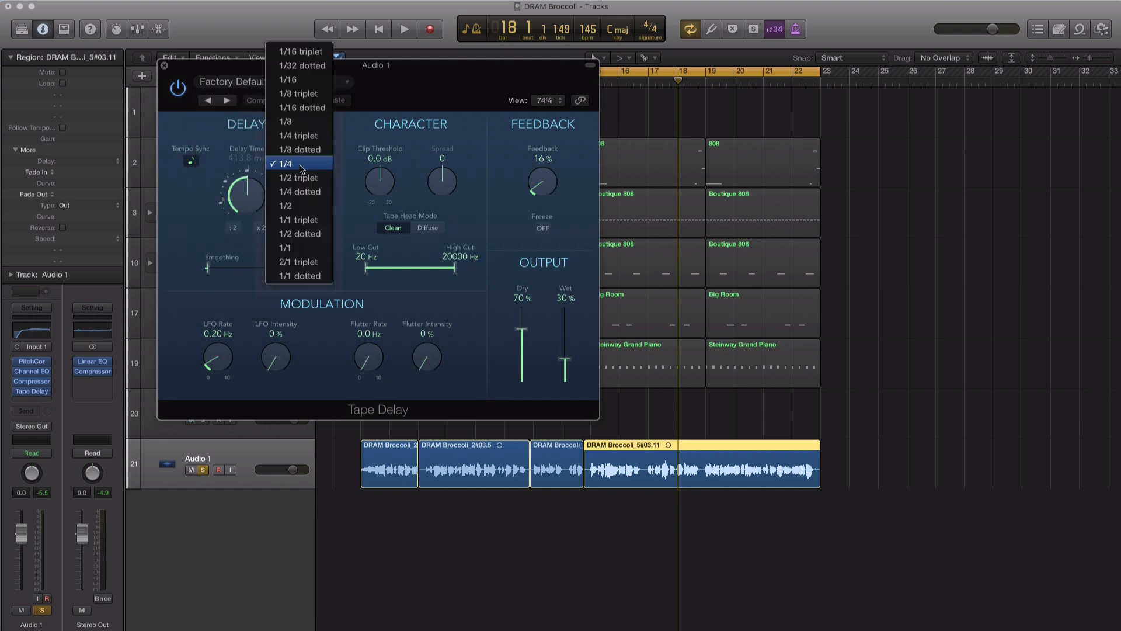
click(299, 123)
Set the Tape Delay output to 100% dry and 15% wet, auditioning the vocal before and after.
key(space)
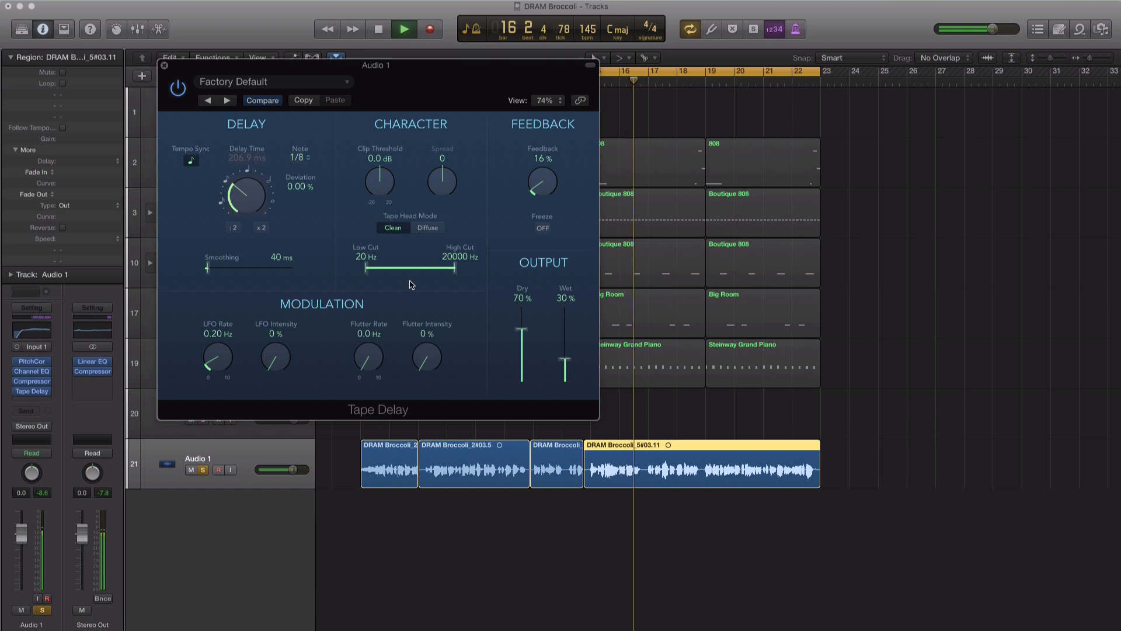
key(space)
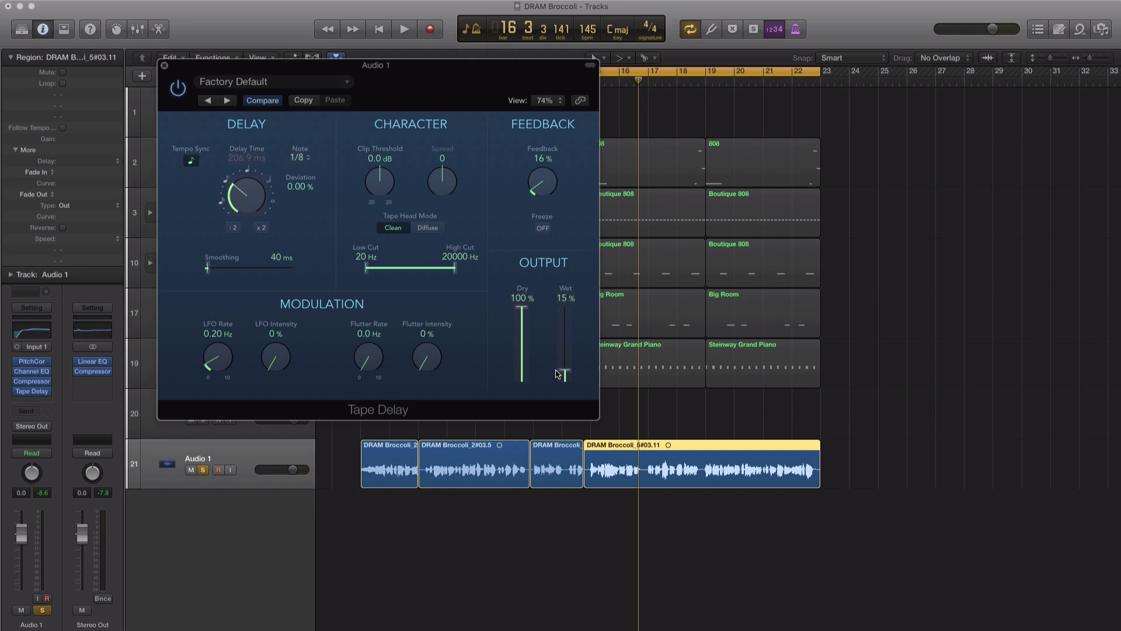
key(space)
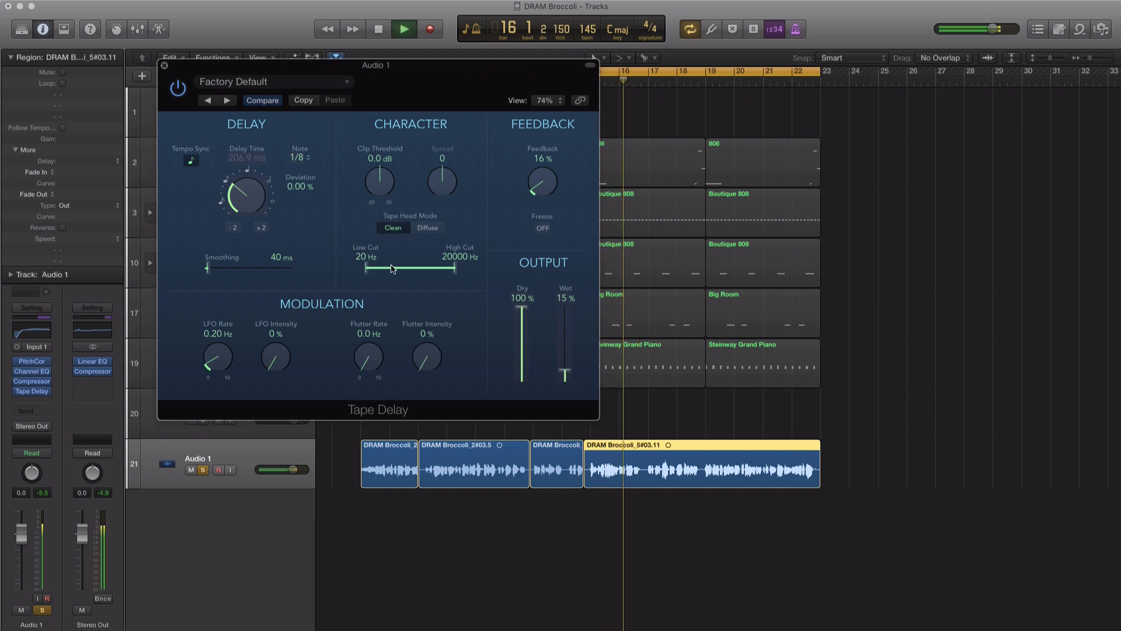
Narrow the Tape Delay filter to 550–5600 Hz and shift it down to a 180 Hz low cut and 1700 Hz high cut during playback.
key(space)
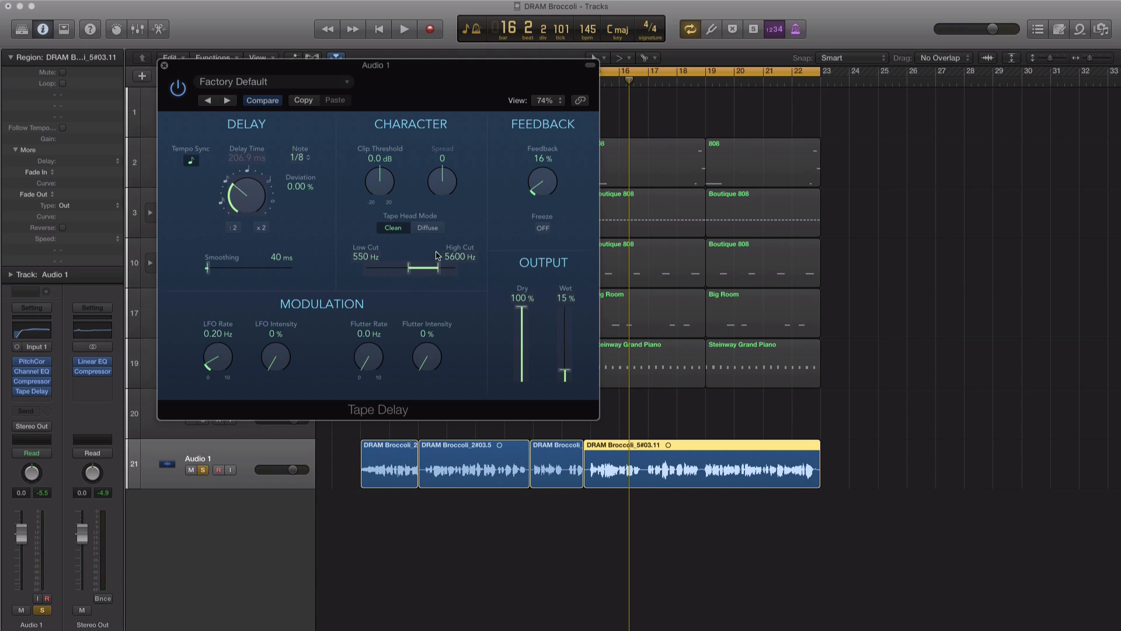
key(space)
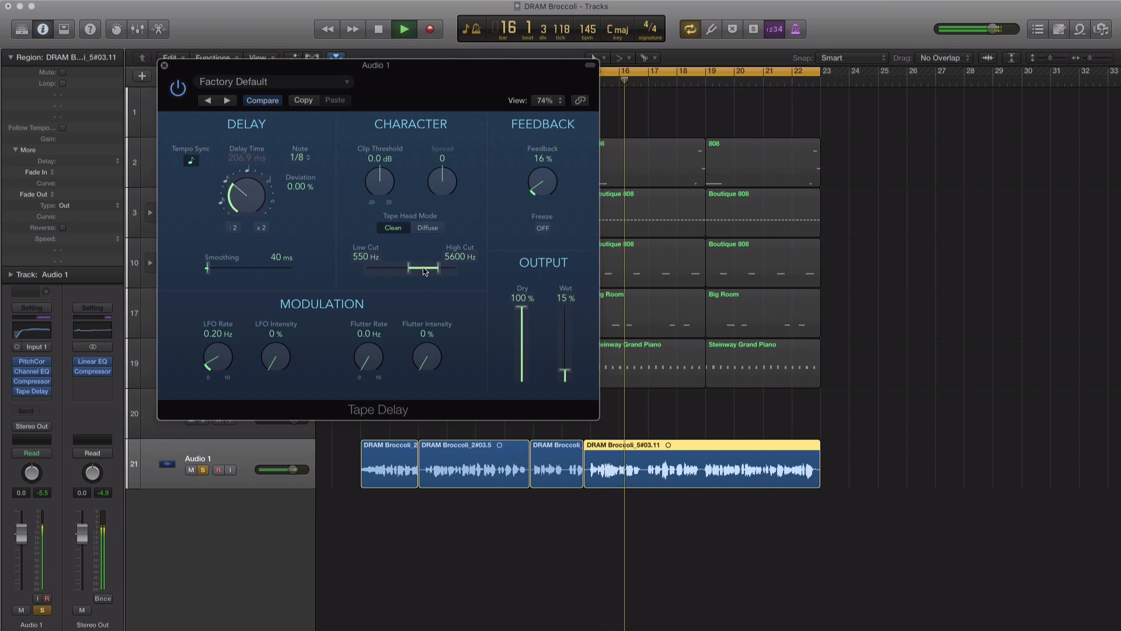
drag(424, 269, 411, 273)
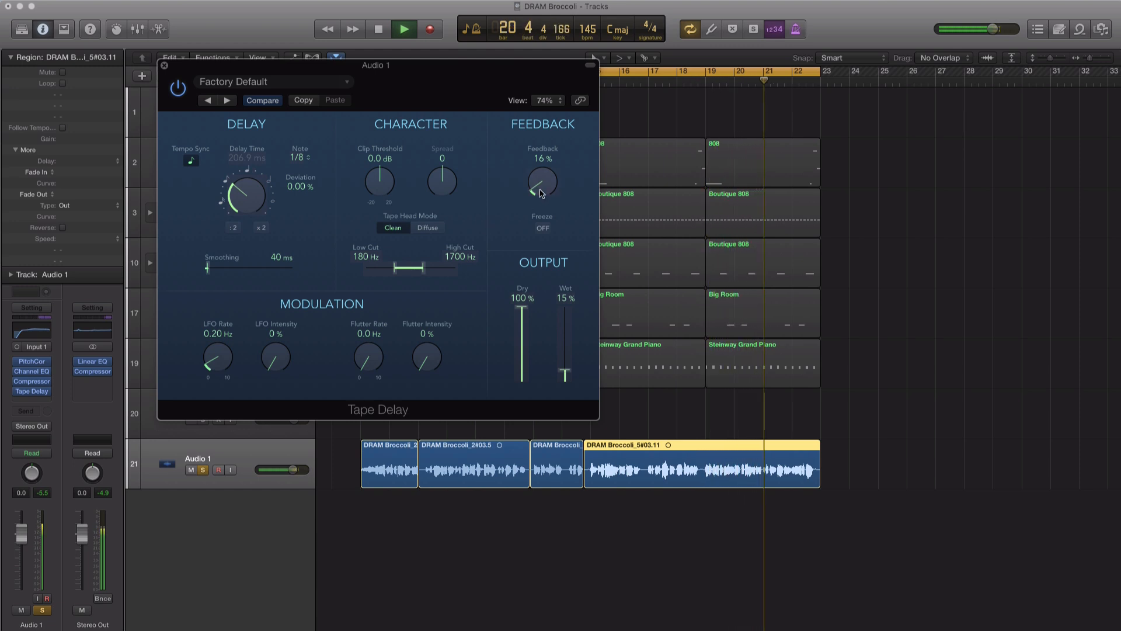
Set the Tape Delay feedback to 15% and the wet level to 9%, and play back the vocal.
drag(540, 193, 540, 194)
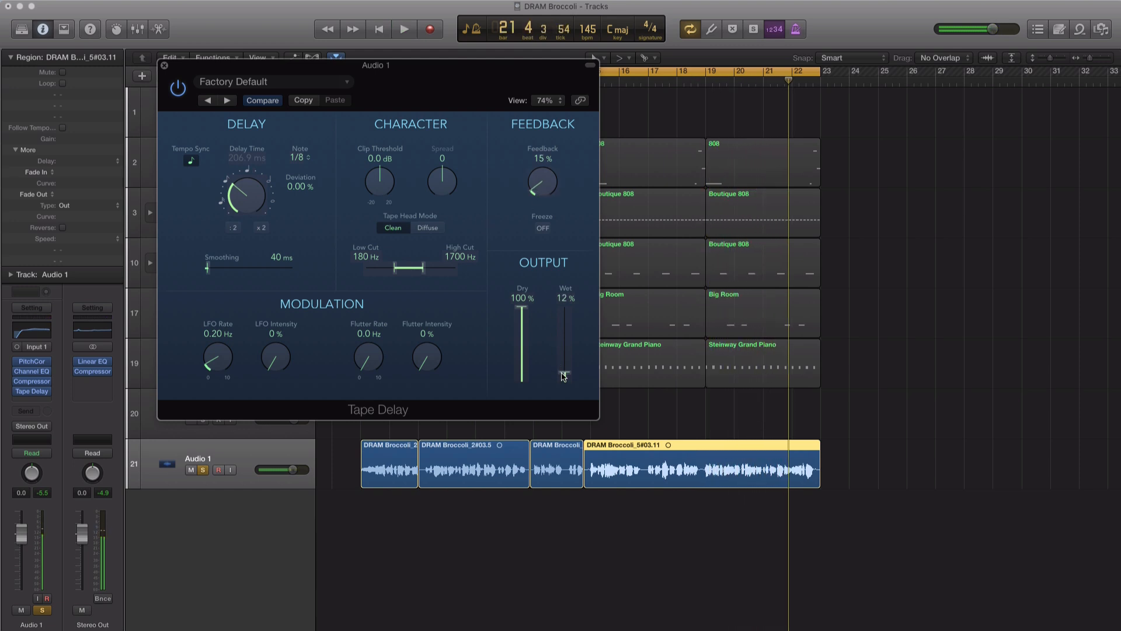
key(space)
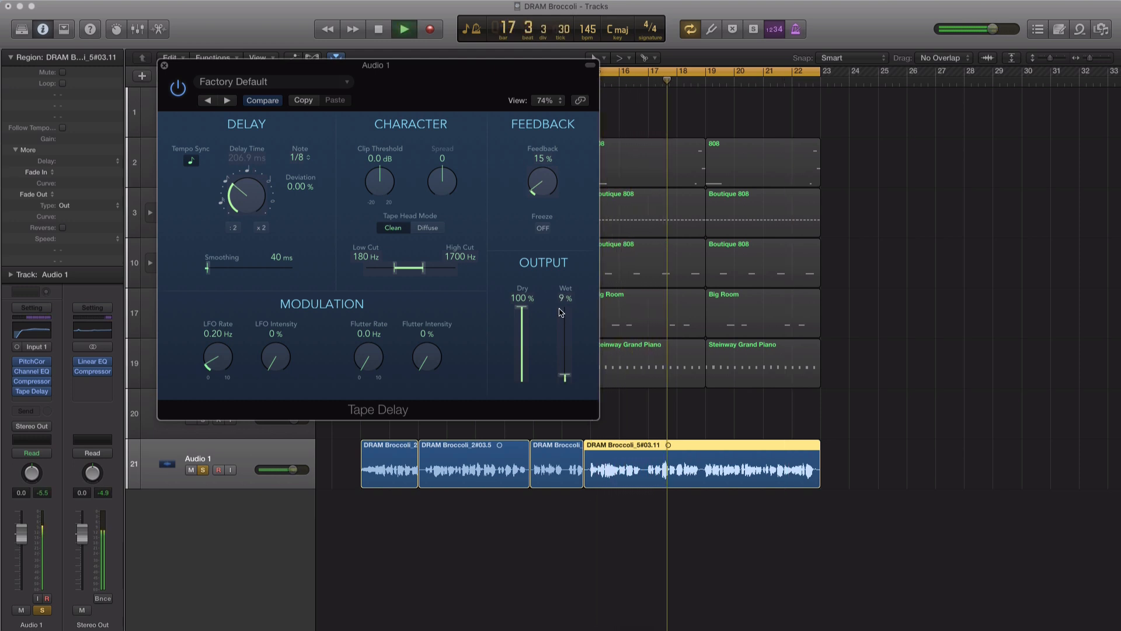
Stop playback, close the Tape Delay window and insert a PlatinumVerb reverb after the Tape Delay on Audio 1.
key(space)
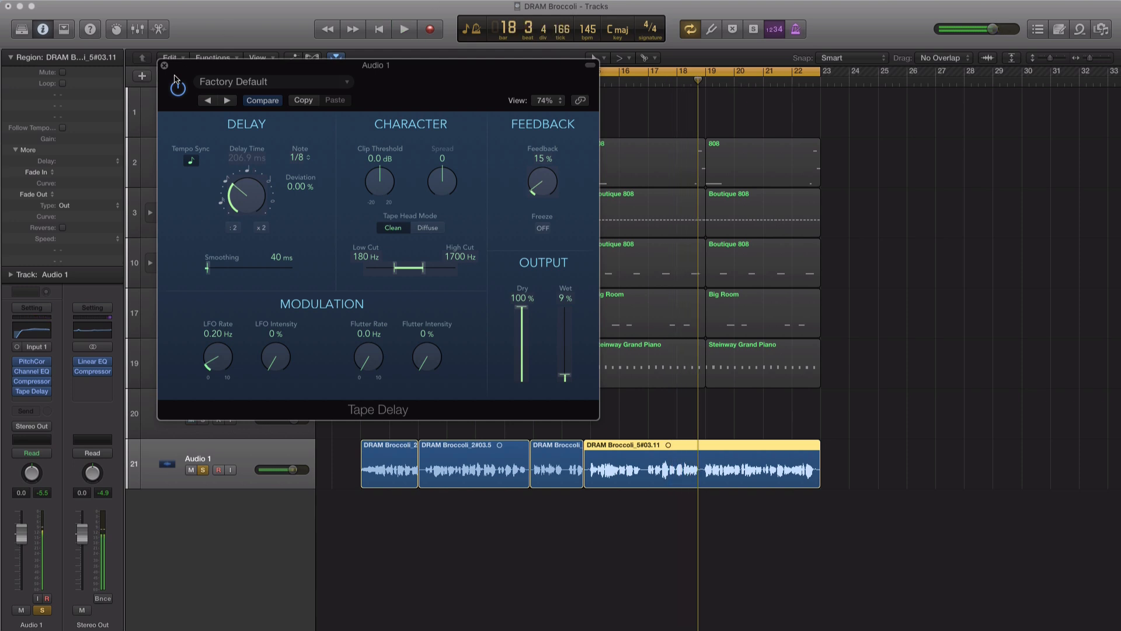
click(165, 66)
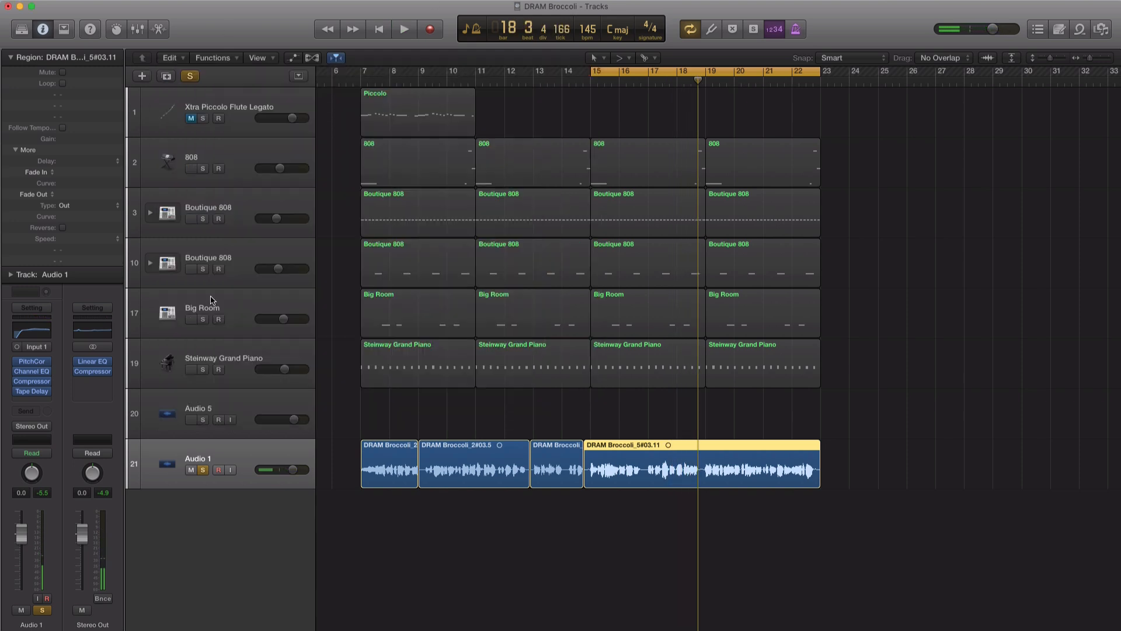
click(42, 403)
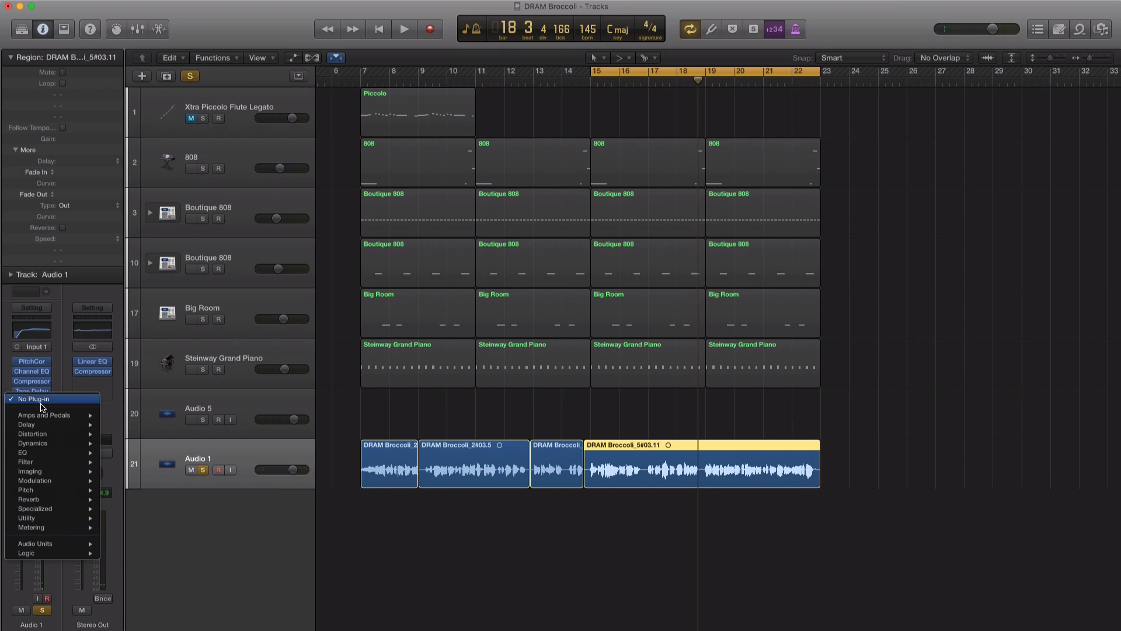
mouse_move(47, 500)
mouse_move(141, 508)
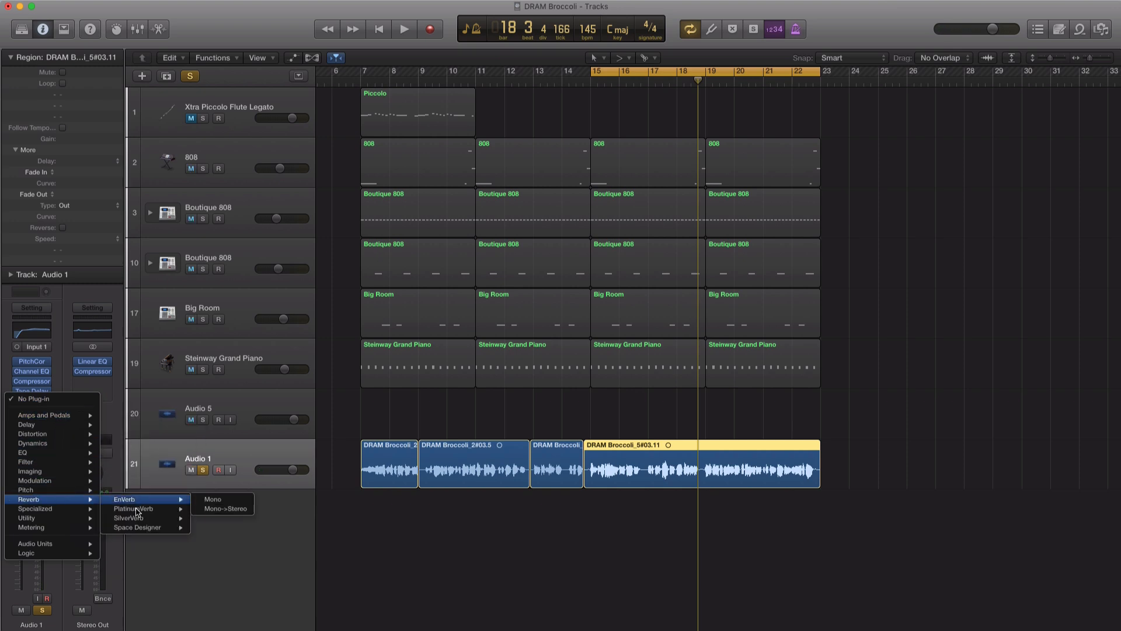
click(213, 508)
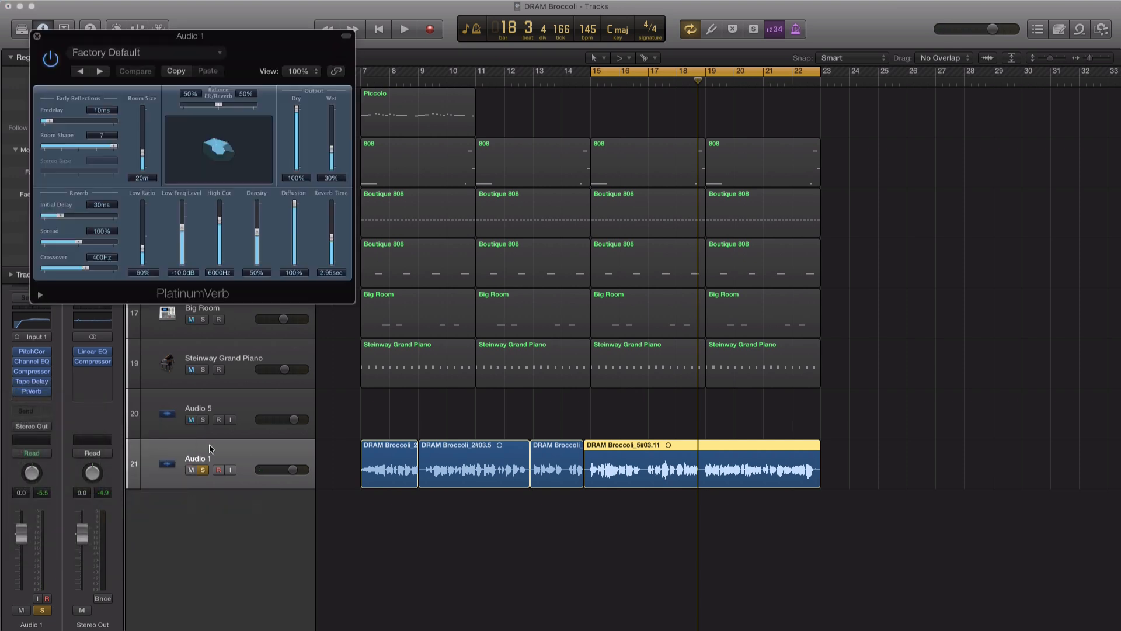
Audition the vocal with the PlatinumVerb and set the reverb's wet level to 14%.
key(space)
drag(379, 140, 628, 294)
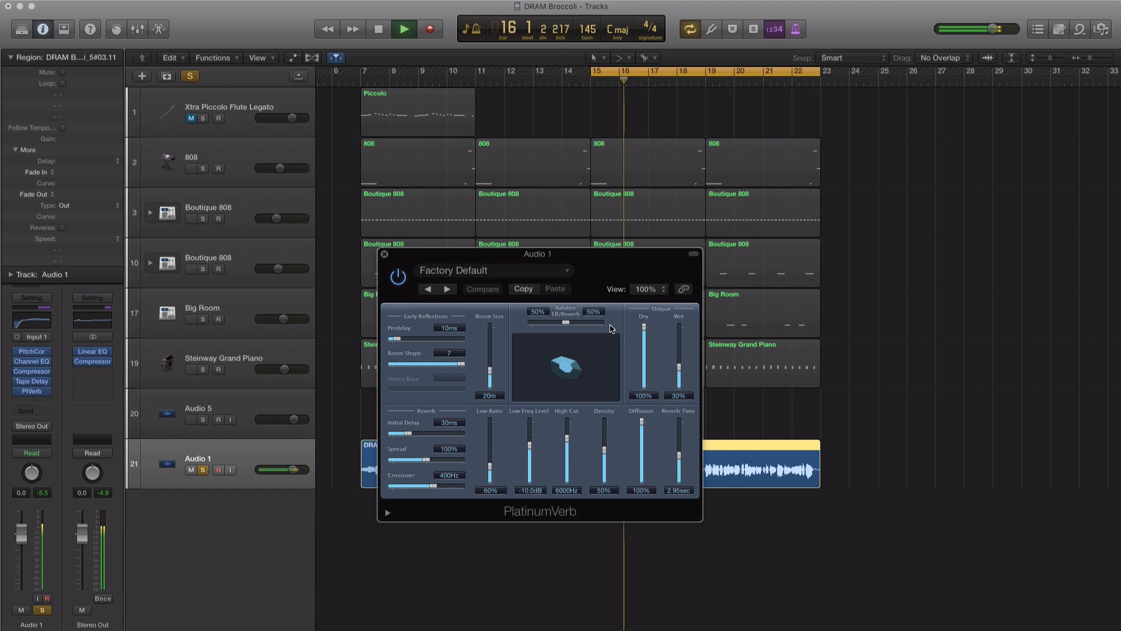
key(space)
alt+click(576, 323)
key(space)
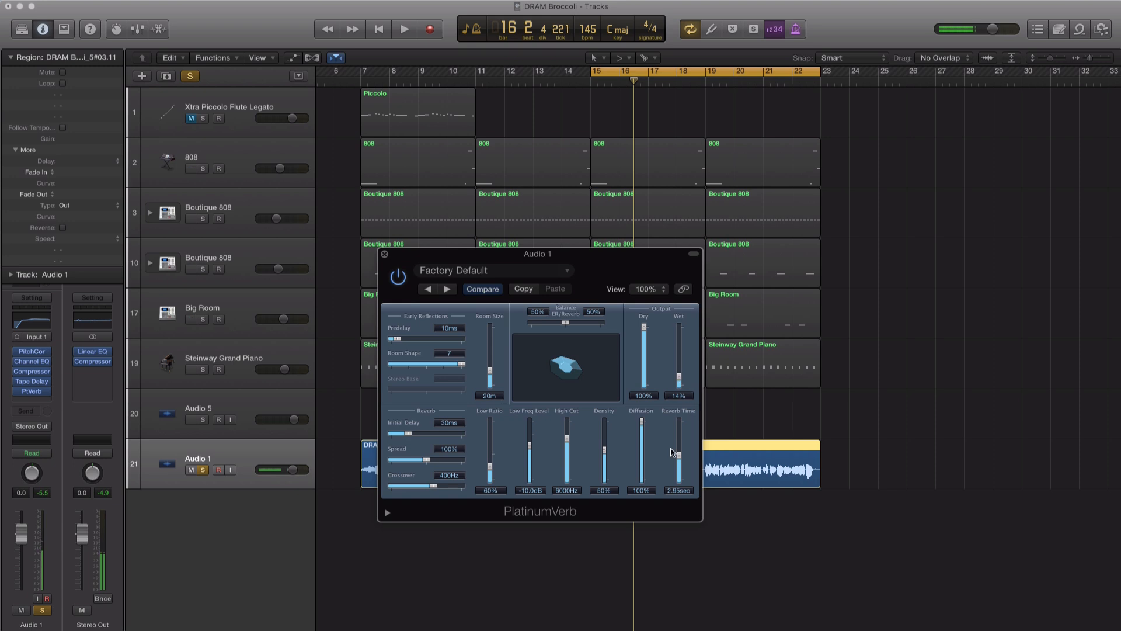
Raise the PlatinumVerb room size to 104 m and play back the vocal.
key(space)
drag(490, 369, 495, 359)
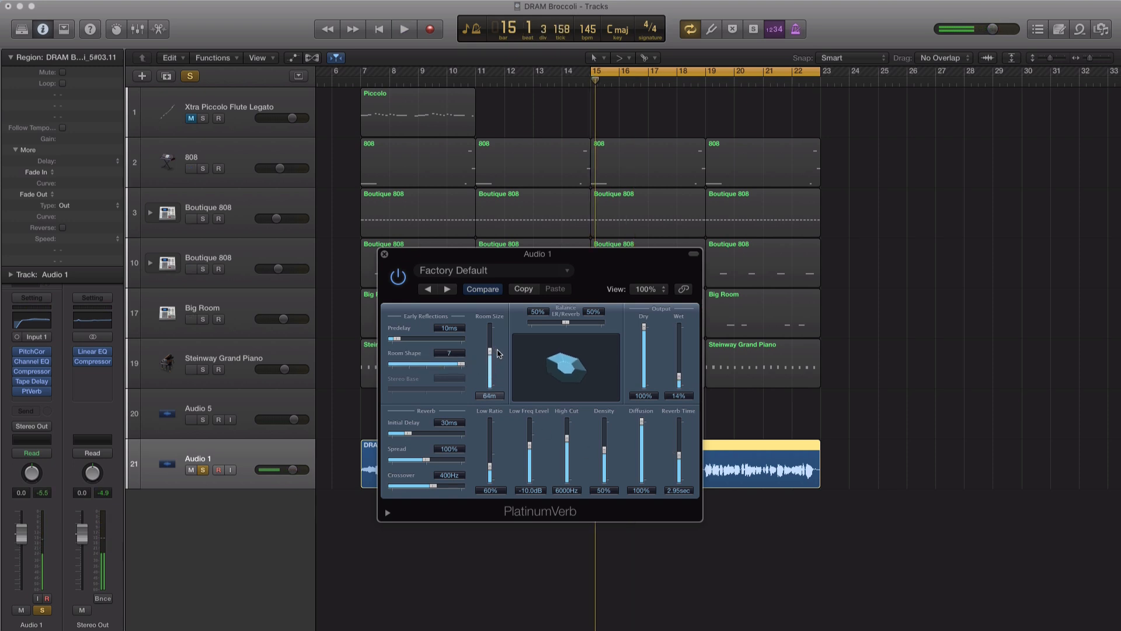
key(space)
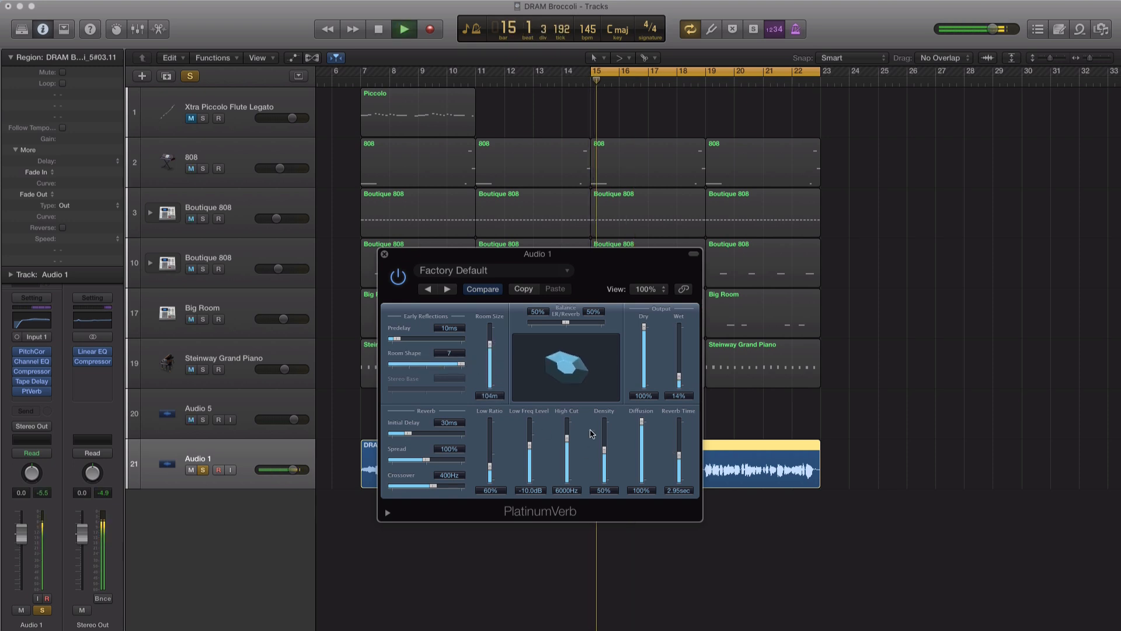
Set the PlatinumVerb reverb time to 2.35 sec and high cut to 2300 Hz during playback, leaving the other settings as they are.
drag(679, 455, 681, 467)
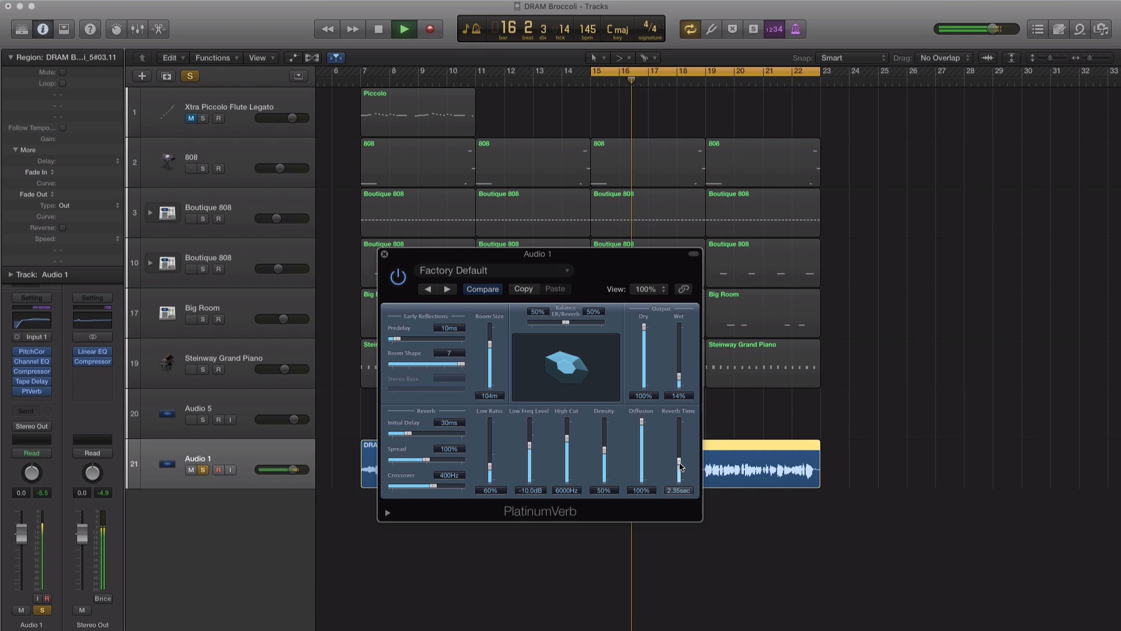
drag(567, 439, 567, 465)
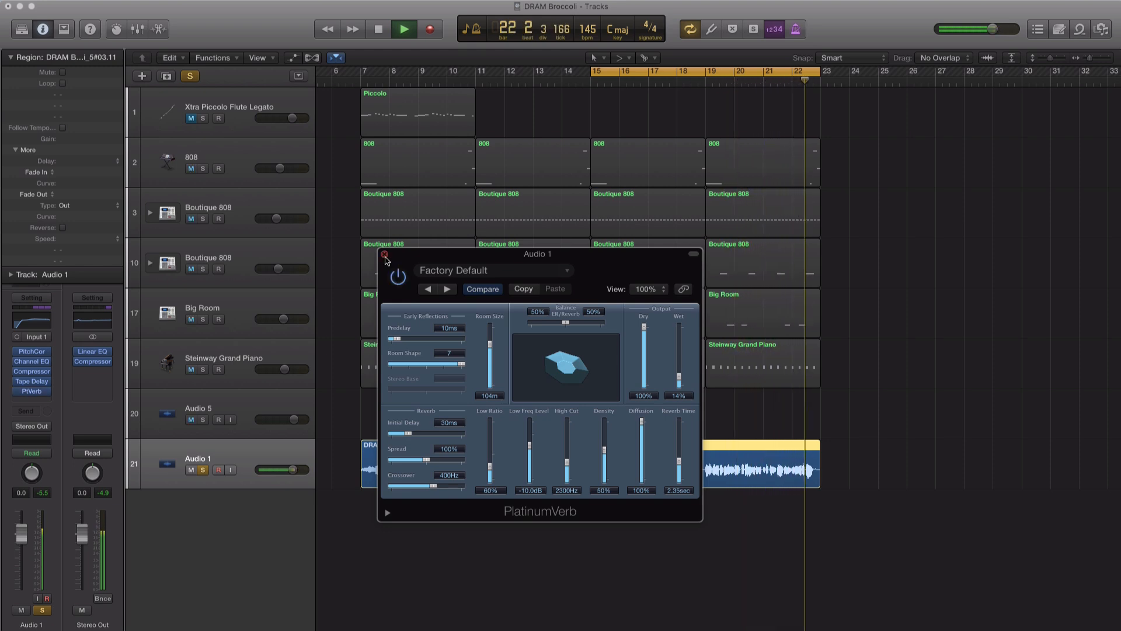
click(385, 255)
key(space)
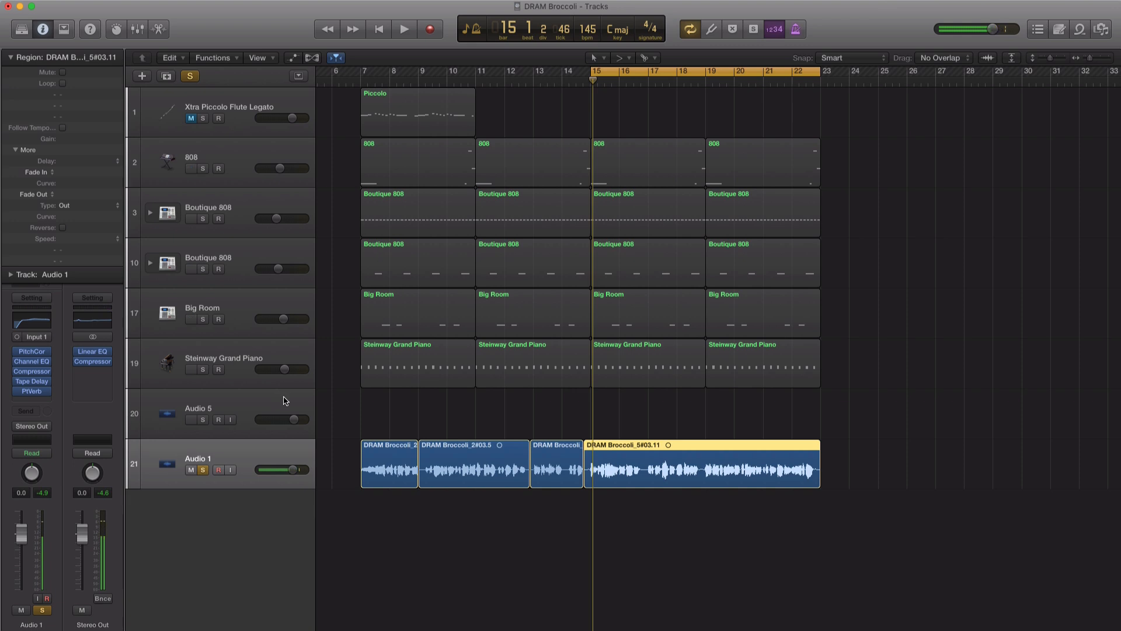
Turn off solo on Audio 1 and raise its volume to 1.6 dB while playing the full mix.
click(203, 470)
key(space)
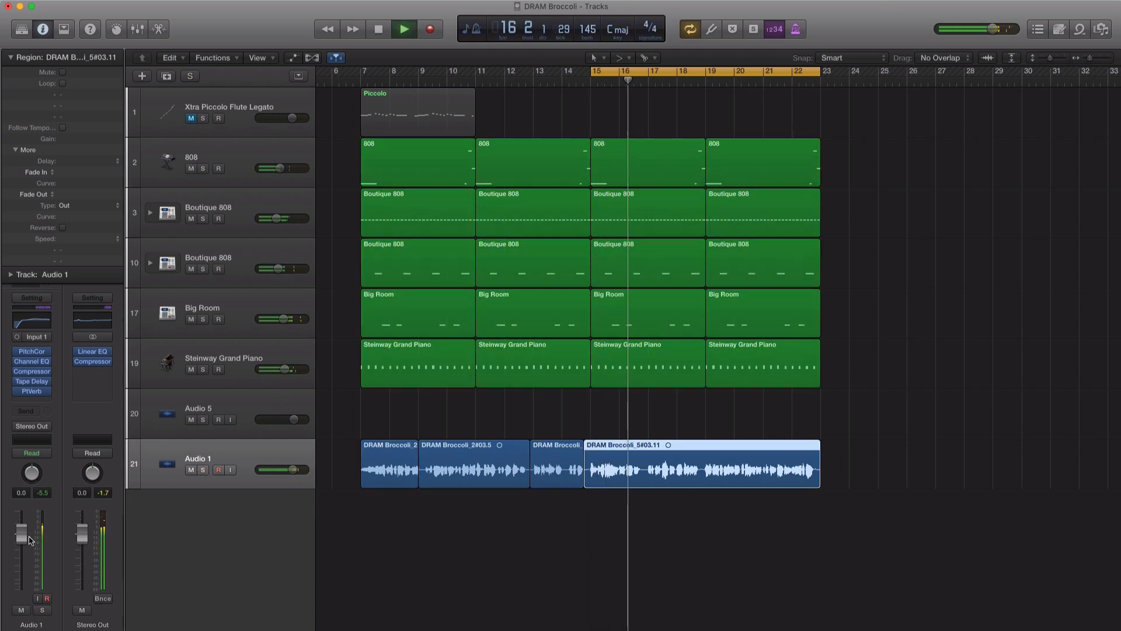
drag(276, 471, 279, 471)
drag(28, 529, 28, 528)
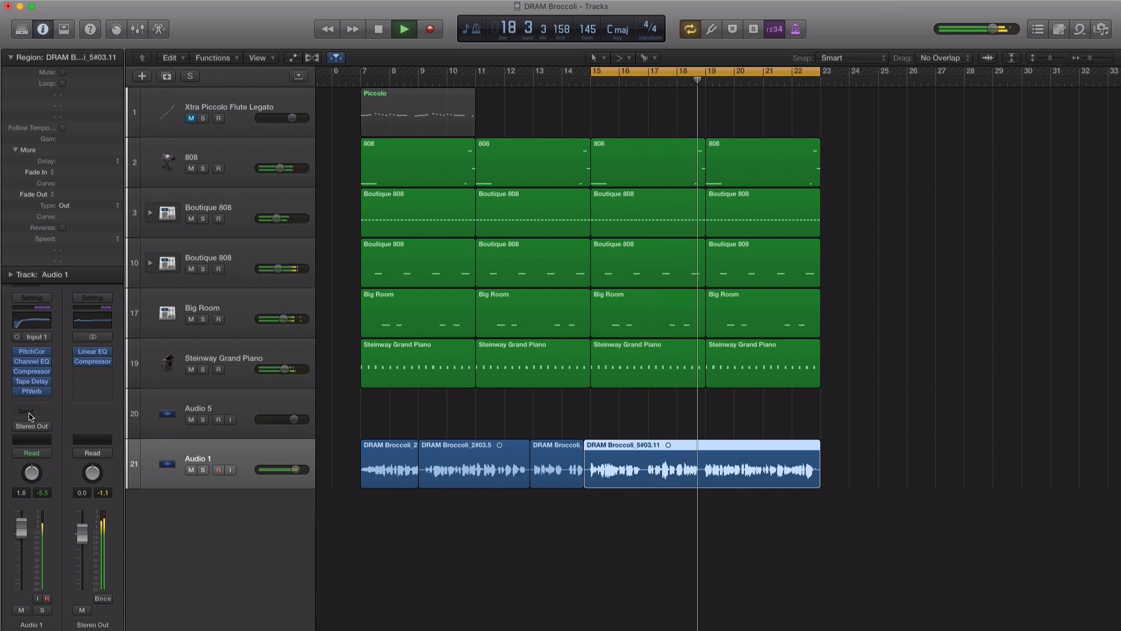
Lower the PlatinumVerb wet level on Audio 1 to 9% against the full mix, and stop playback.
click(40, 391)
click(42, 393)
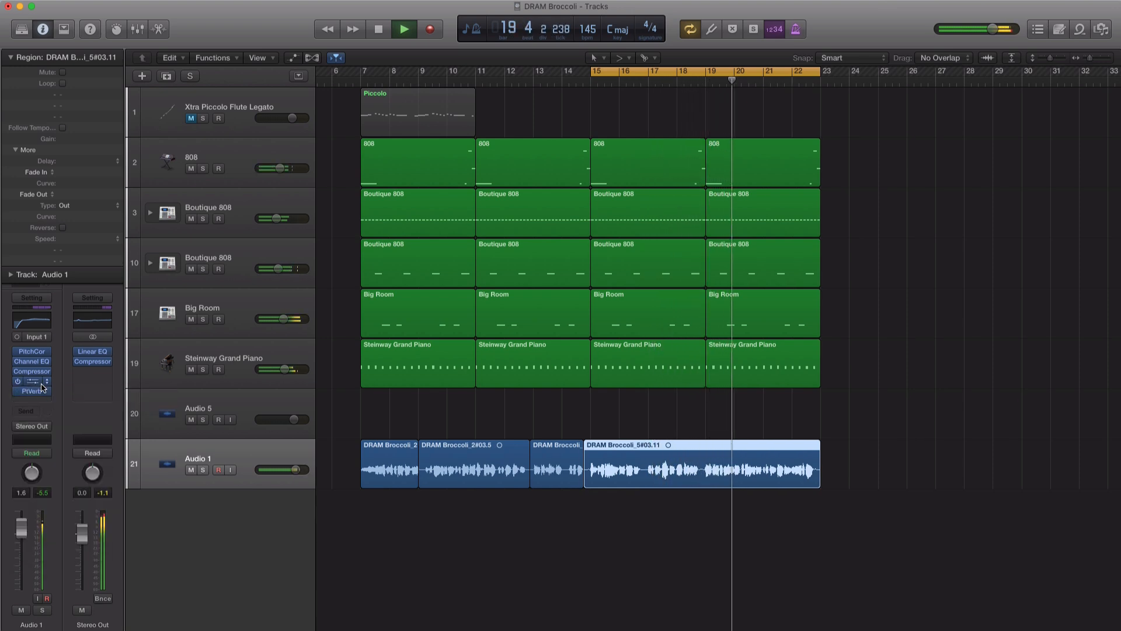
drag(679, 377, 679, 384)
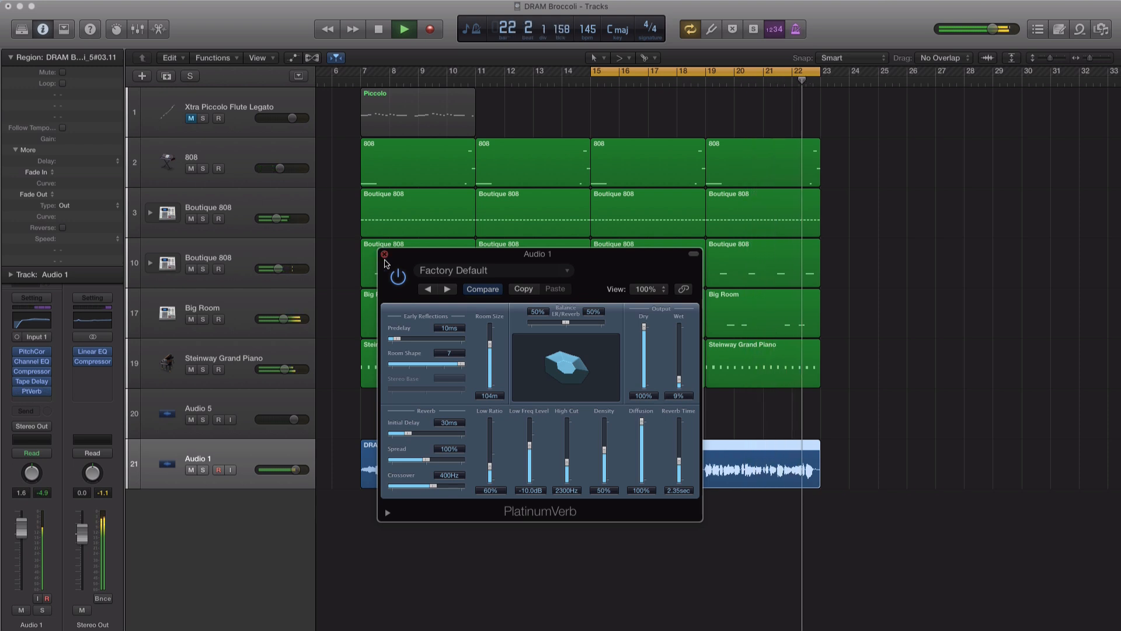
click(384, 254)
key(space)
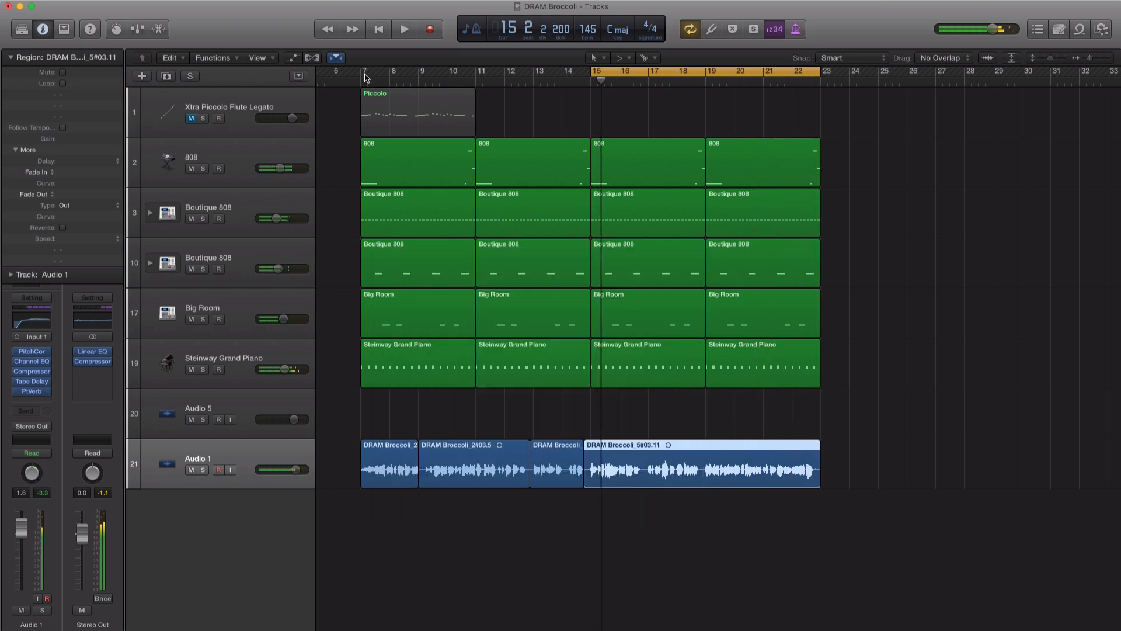
Set the cycle range to span bars 7 to 23 and play back the whole arrangement with the processed vocal.
drag(365, 72, 802, 90)
key(space)
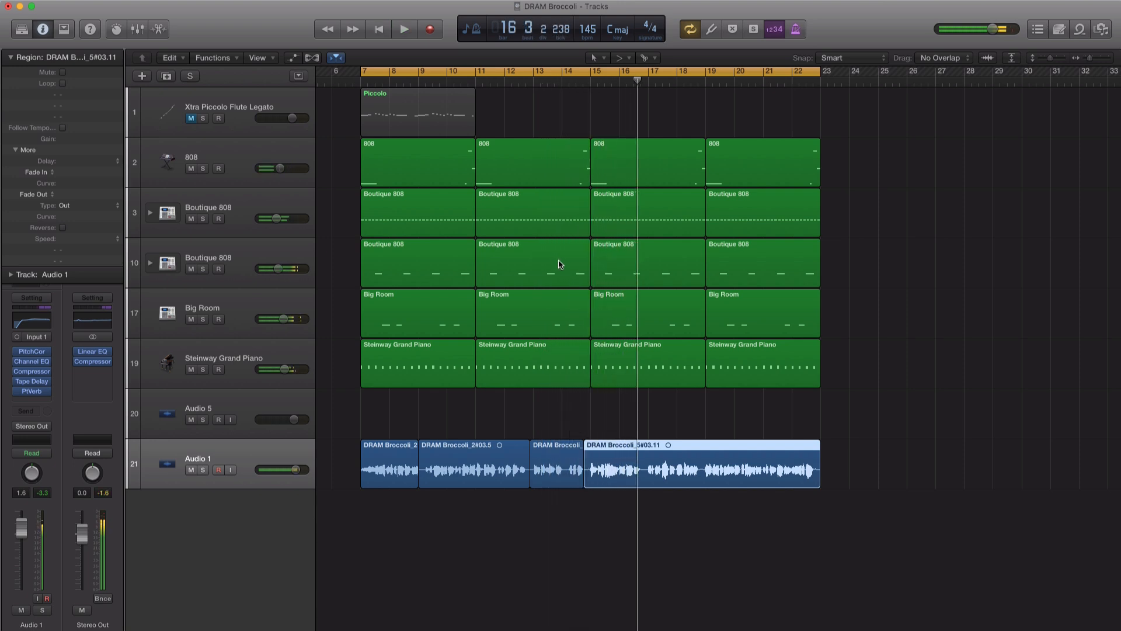
key(space)
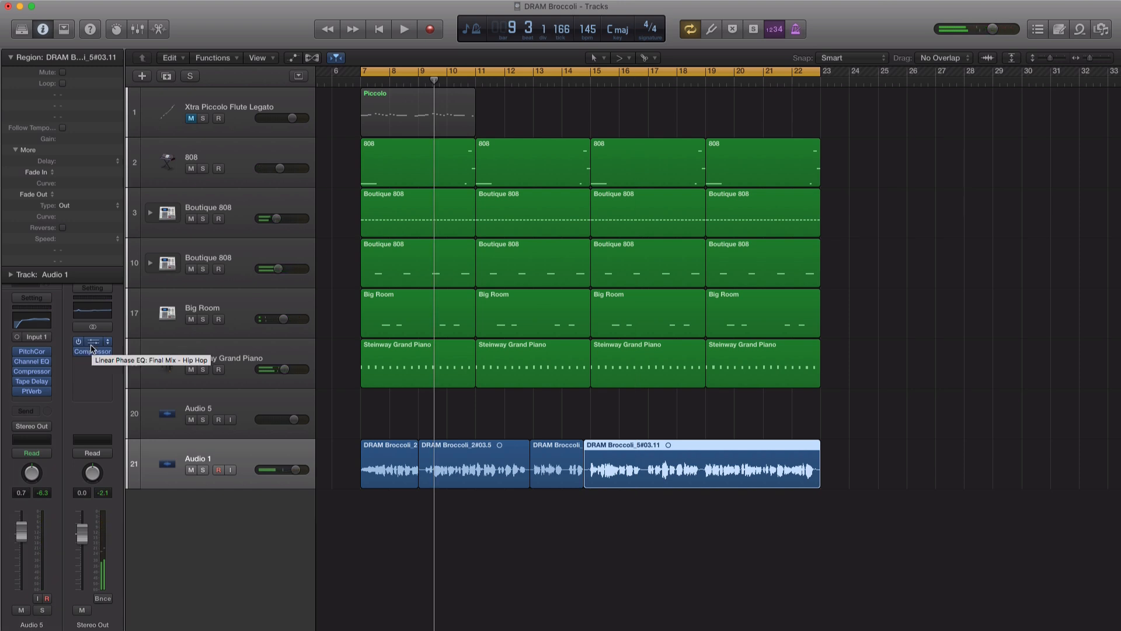